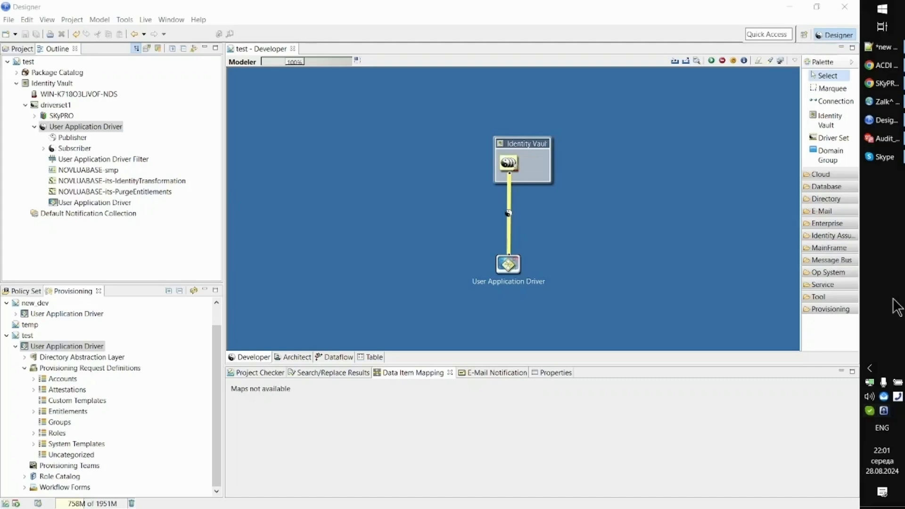
- Switch to the ACDI web console in Chrome and download the AuditDriver packages from the Event Service (eDirectory) settings
left_click(884, 83)
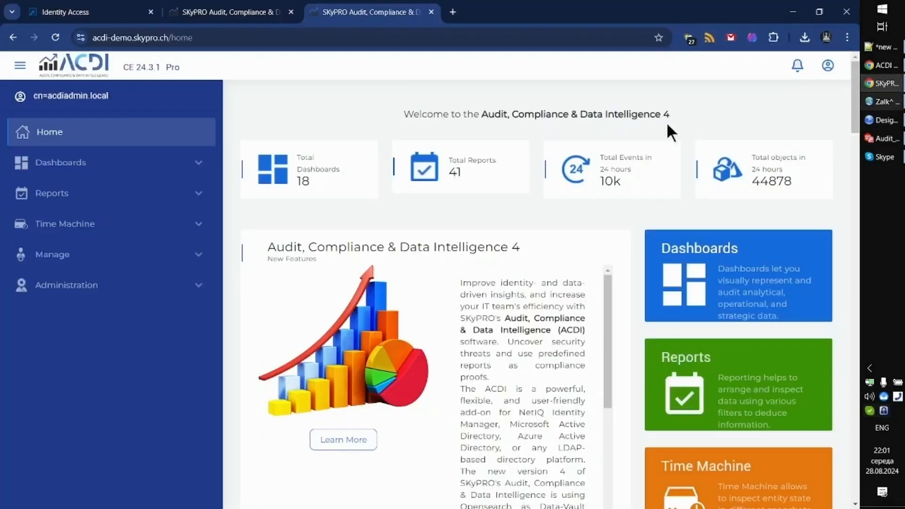
left_click(201, 290)
scroll(157, 415, "down", 4)
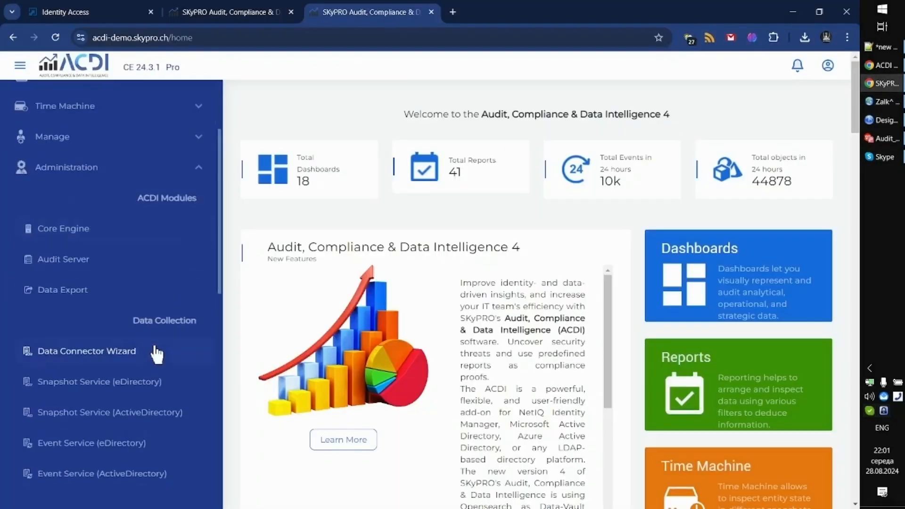
scroll(157, 354, "down", 1)
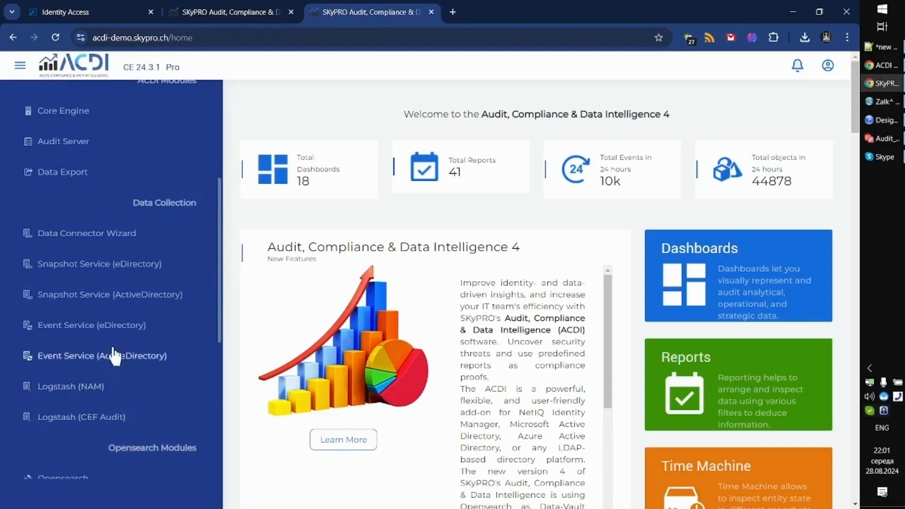
left_click(110, 334)
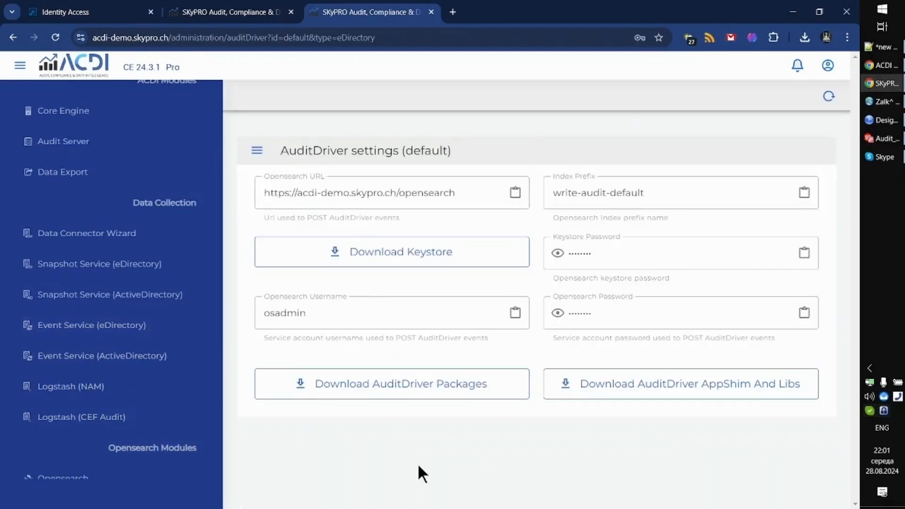
left_click(477, 394)
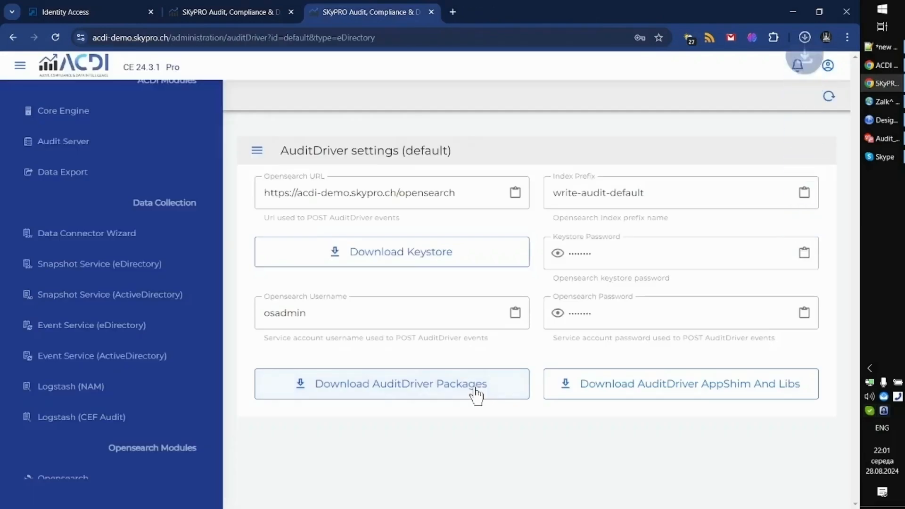
- Extract SPACDWFM_2.4.0.20240731162149.jar from the Designer folder of the downloaded server.zip to D:\-=Work=-\temp\1\ and close the archive
left_click(689, 61)
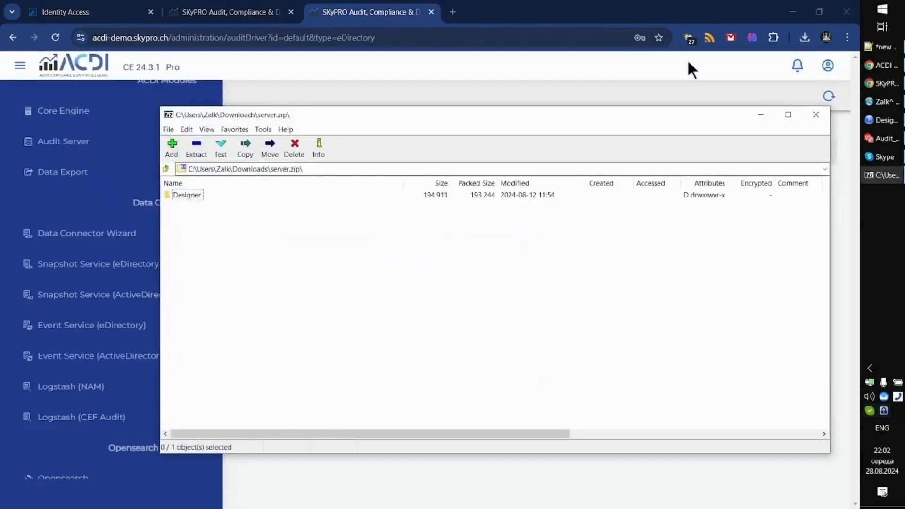
double_click(187, 194)
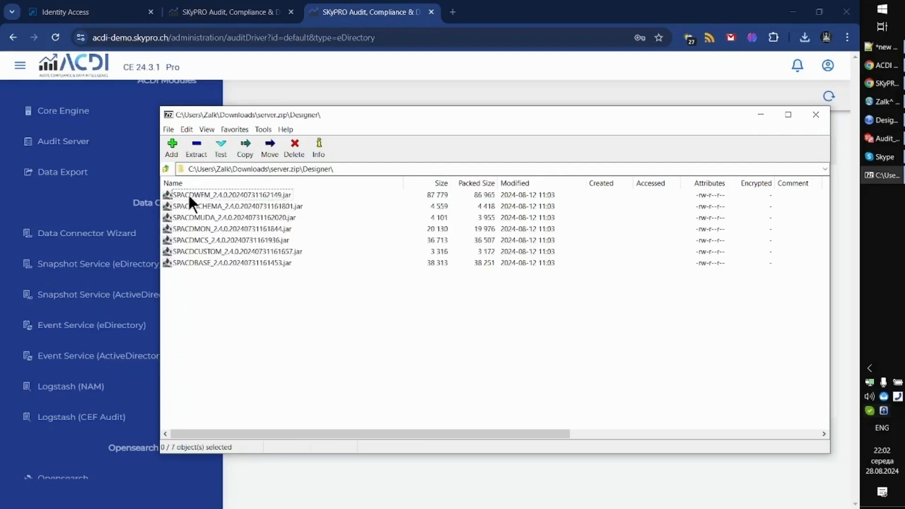
left_click(200, 195)
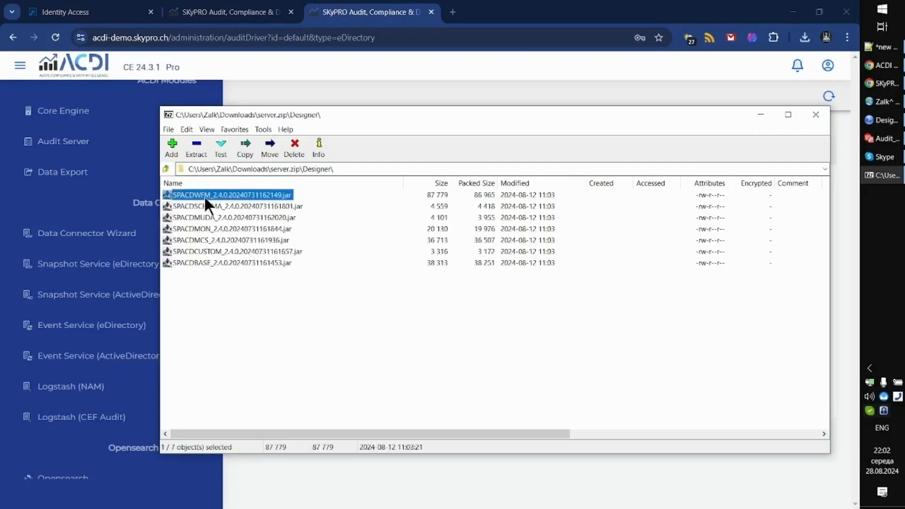
left_click(196, 143)
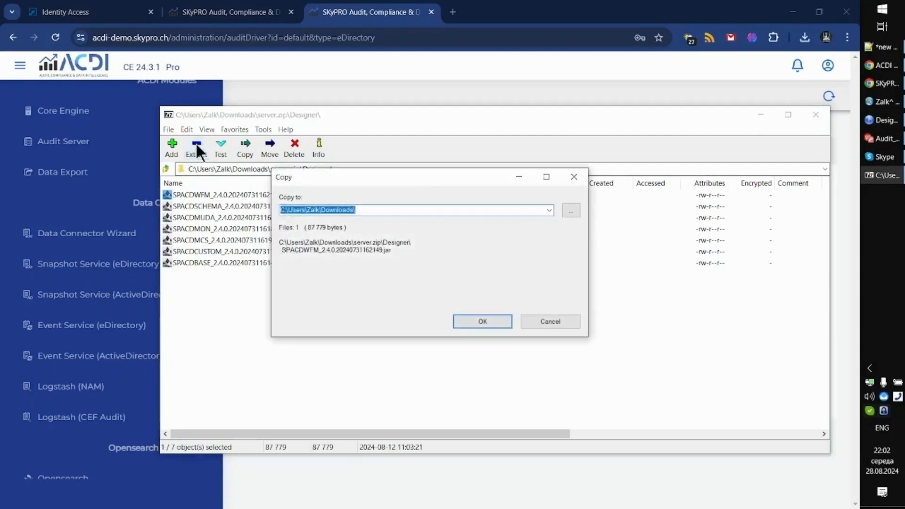
left_click(548, 209)
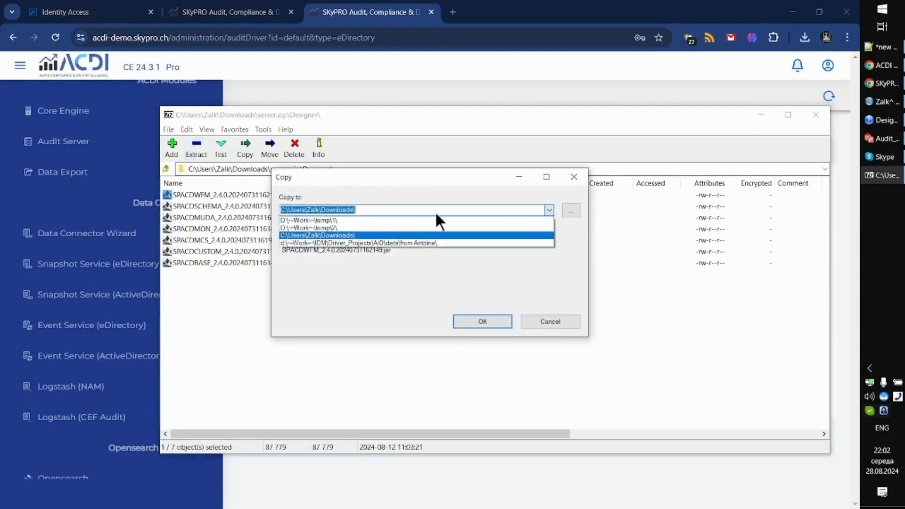
left_click(349, 218)
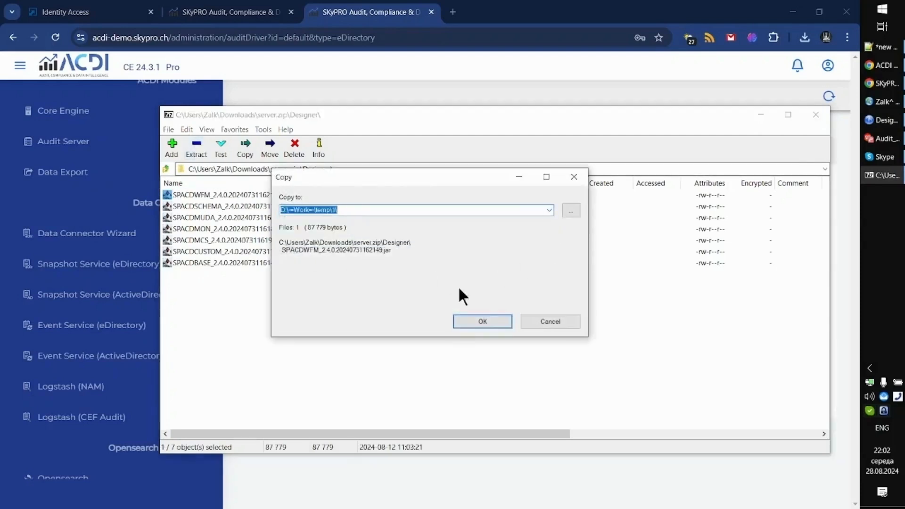
left_click(483, 321)
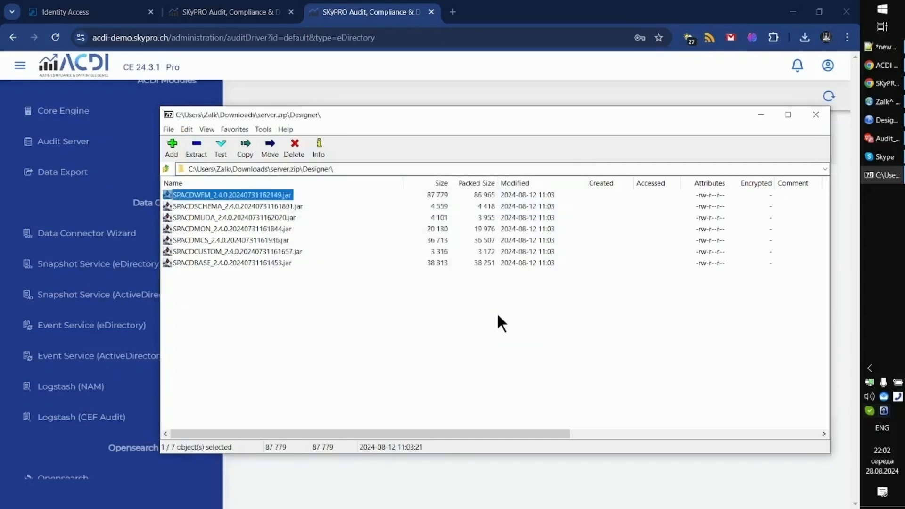
left_click(819, 114)
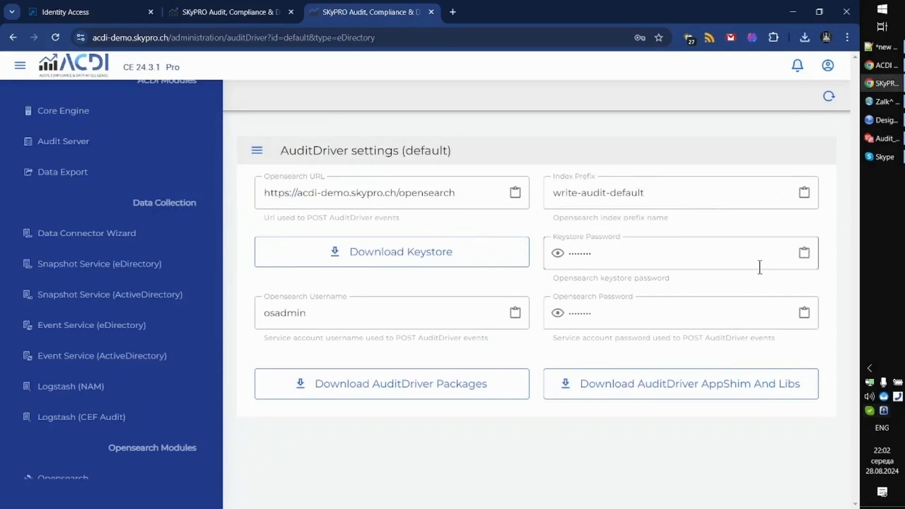
- Switch to Designer and import the ACDI Workflow Monitor package from SPACDWFM_2.4.0.20240731162149.jar into the test project's Package Catalog
left_click(882, 121)
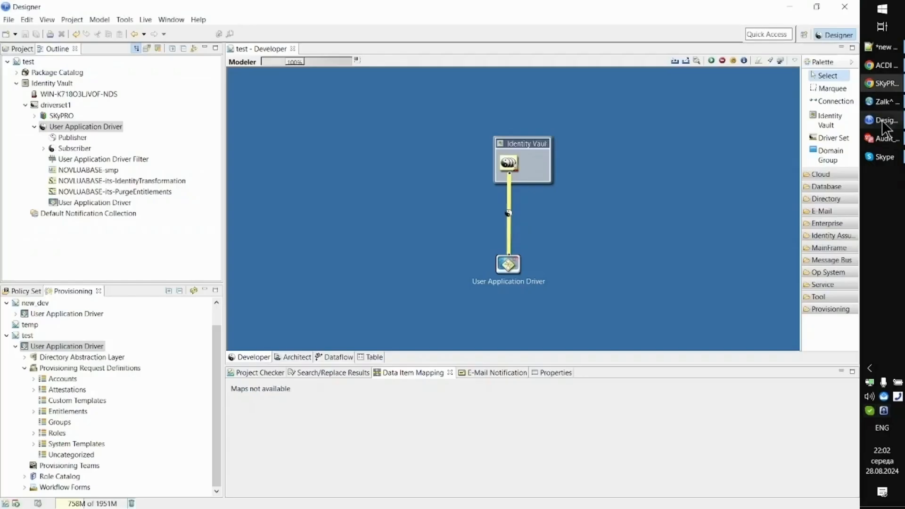
left_click(70, 74)
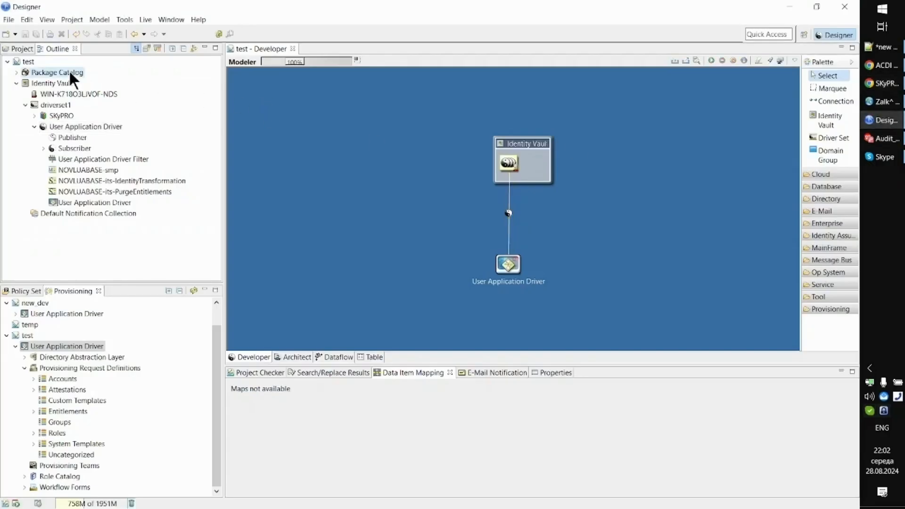
right_click(55, 72)
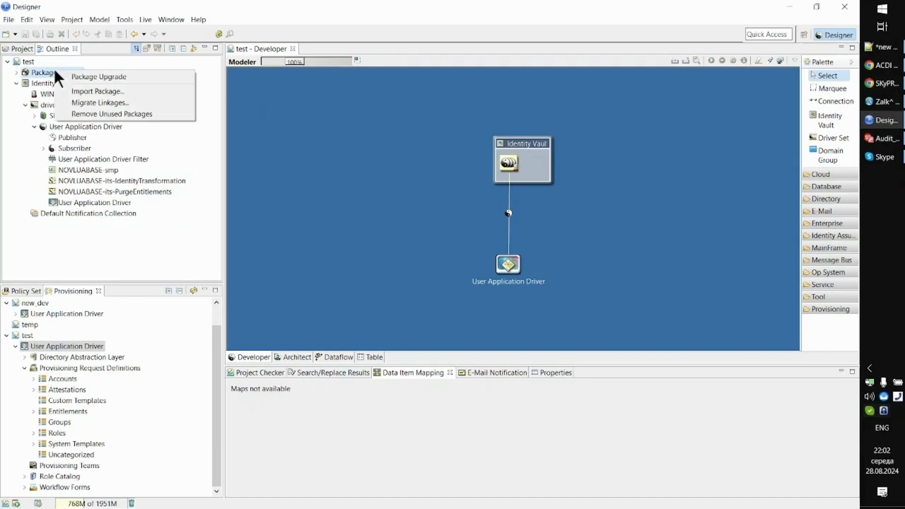
left_click(114, 94)
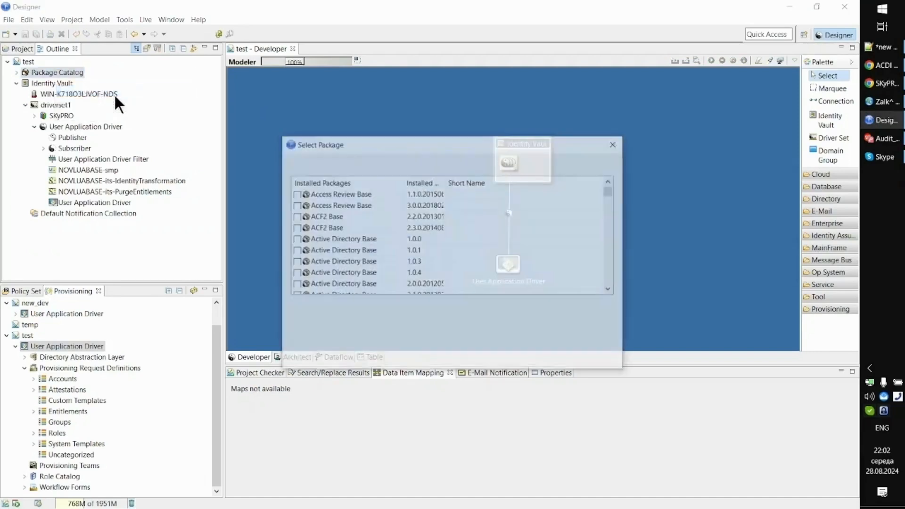
left_click(390, 318)
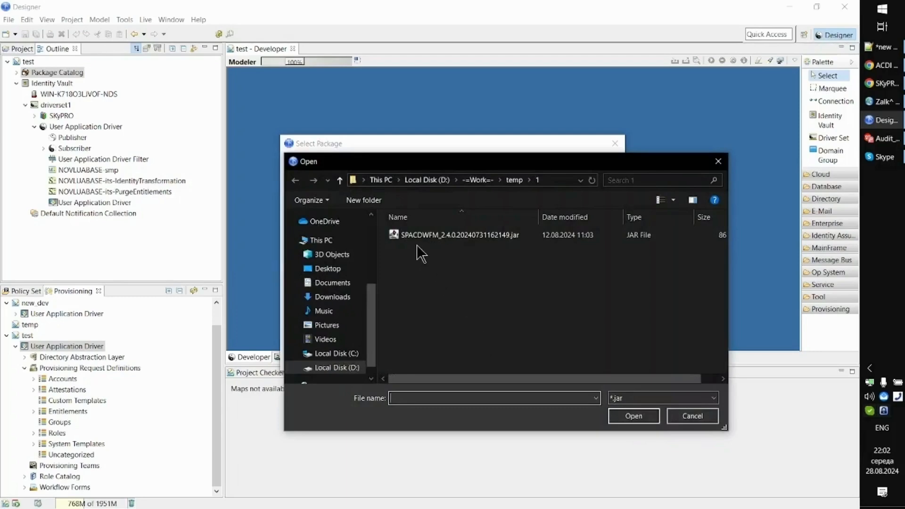
left_click(446, 235)
left_click(631, 416)
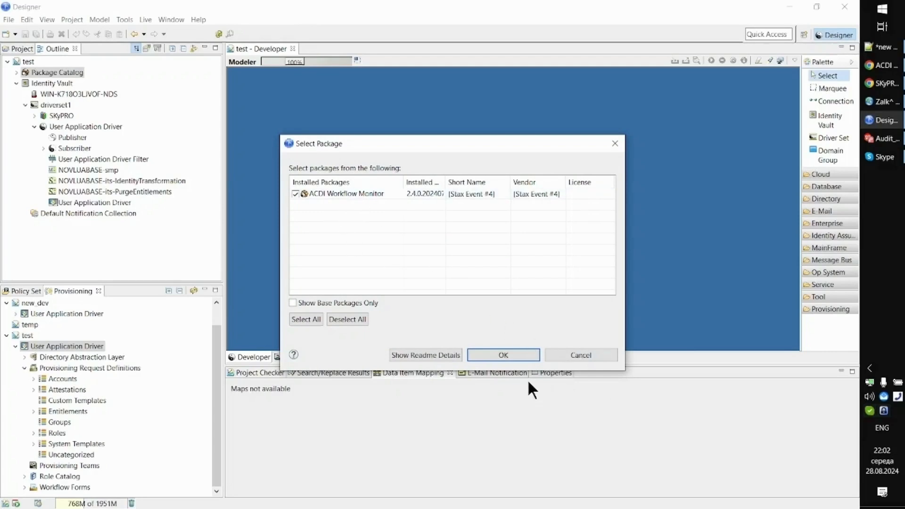
left_click(508, 354)
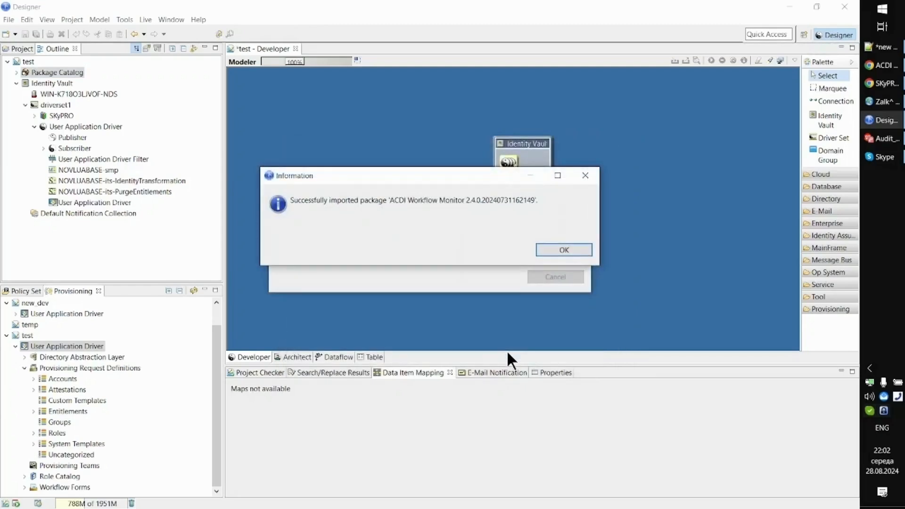
left_click(573, 250)
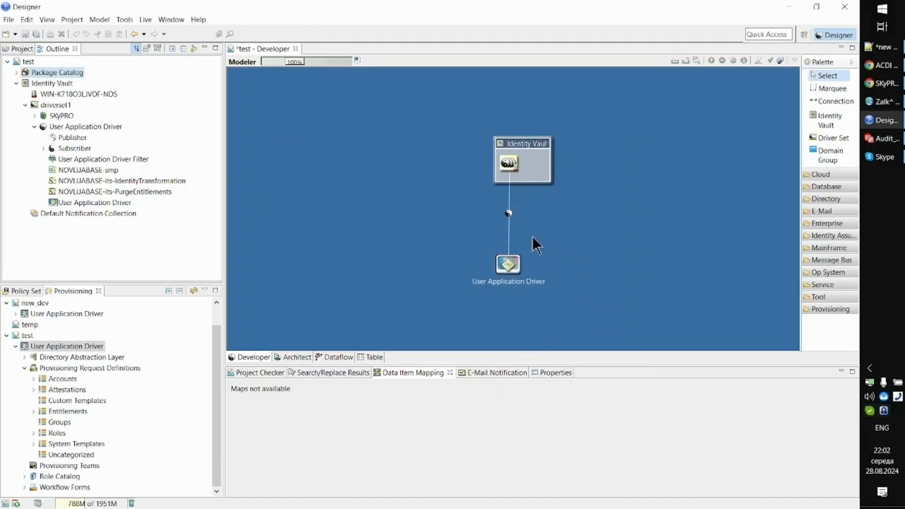
- Add the ACDI Workflow Monitor package to the User Application Driver's packages and apply it to start the installation wizard
left_click(509, 225)
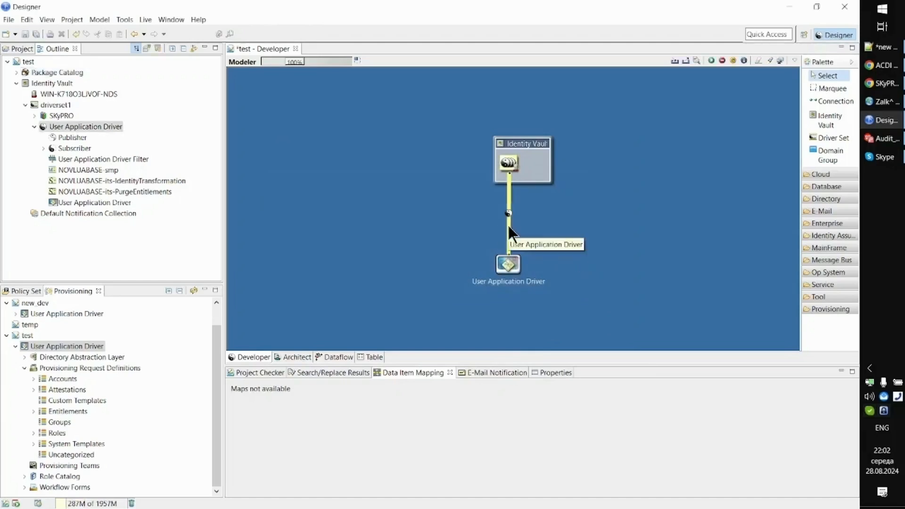
right_click(508, 226)
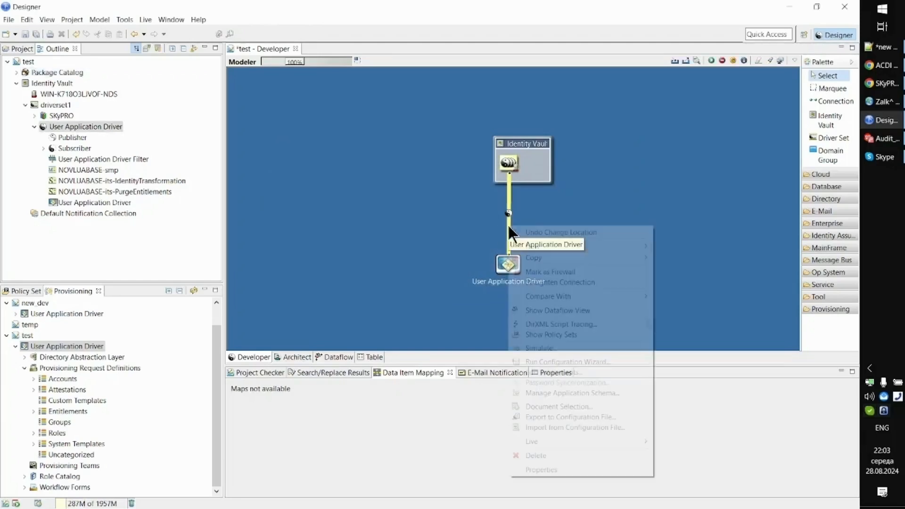
left_click(561, 469)
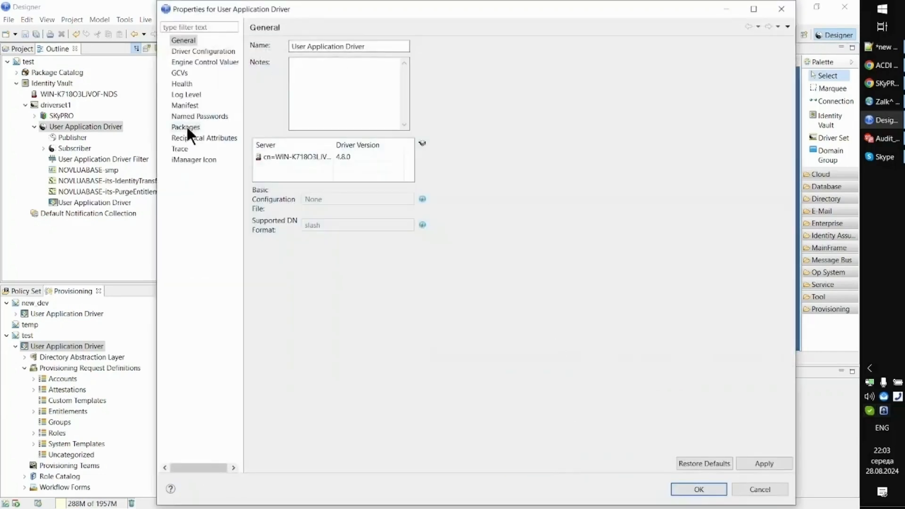
left_click(187, 127)
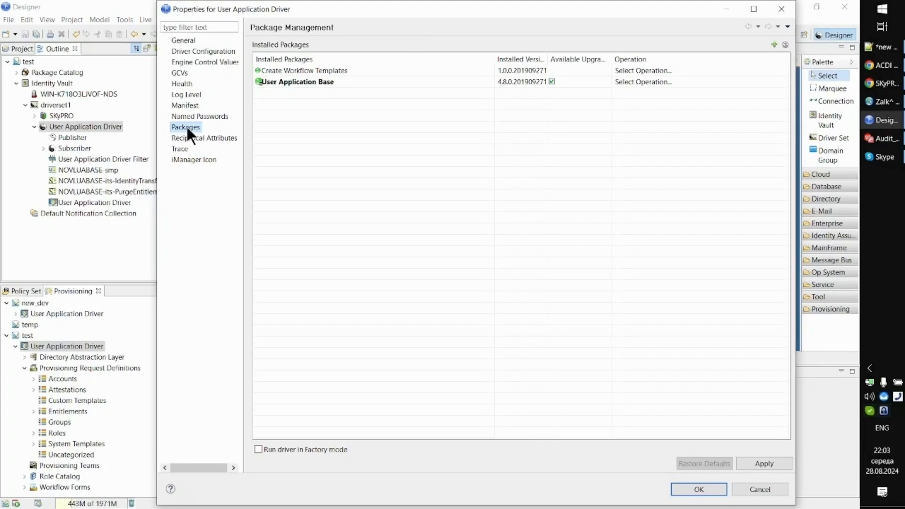
left_click(774, 44)
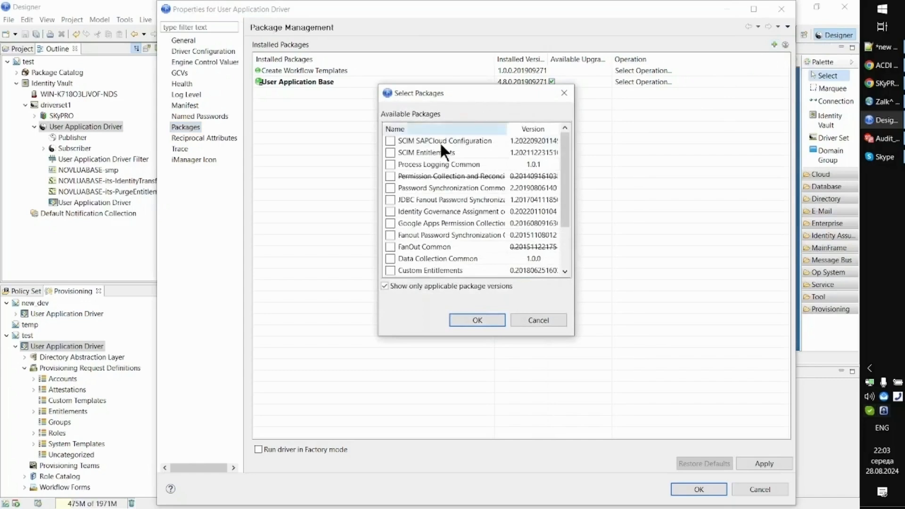
left_click(437, 125)
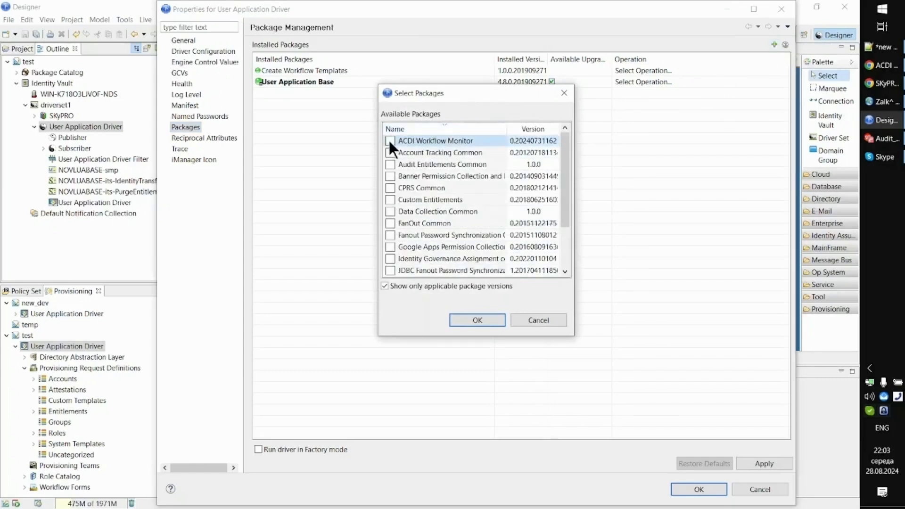
left_click(490, 317)
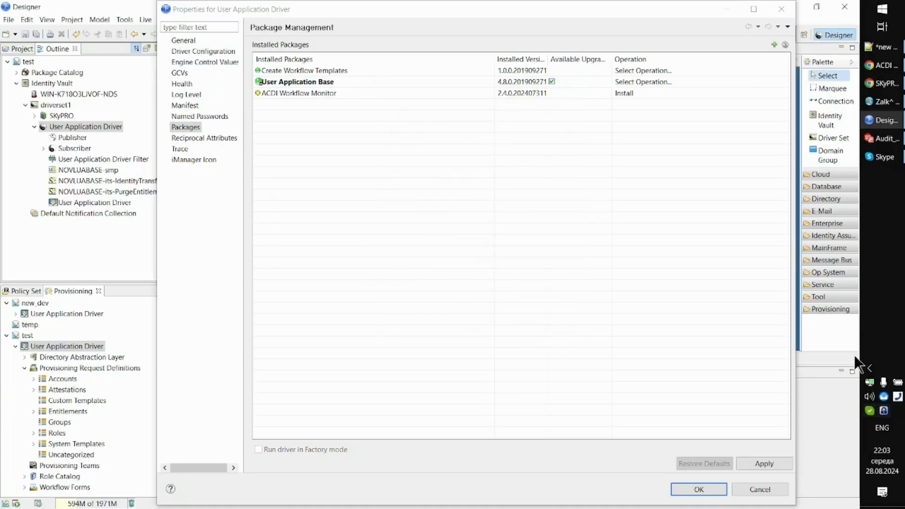
left_click(767, 463)
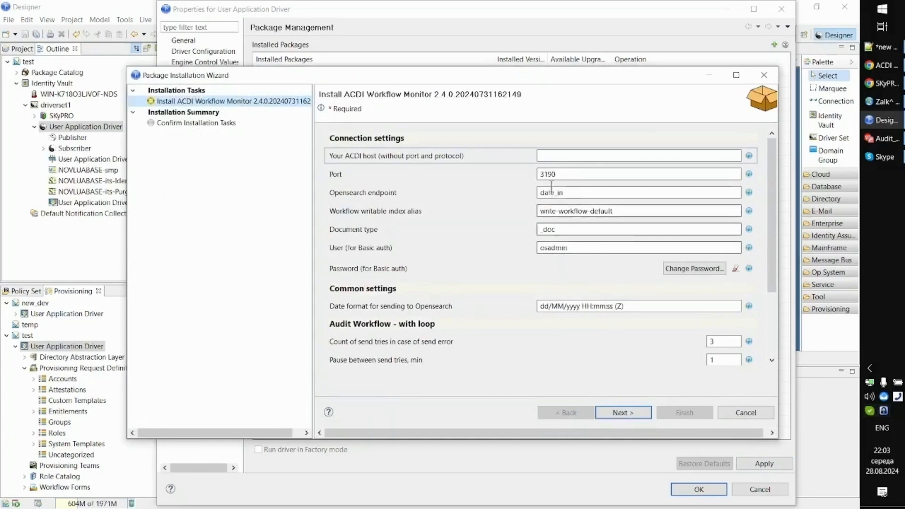
- Set the ACDI host in the package's connection settings to acdi4oemdevint
left_click(551, 156)
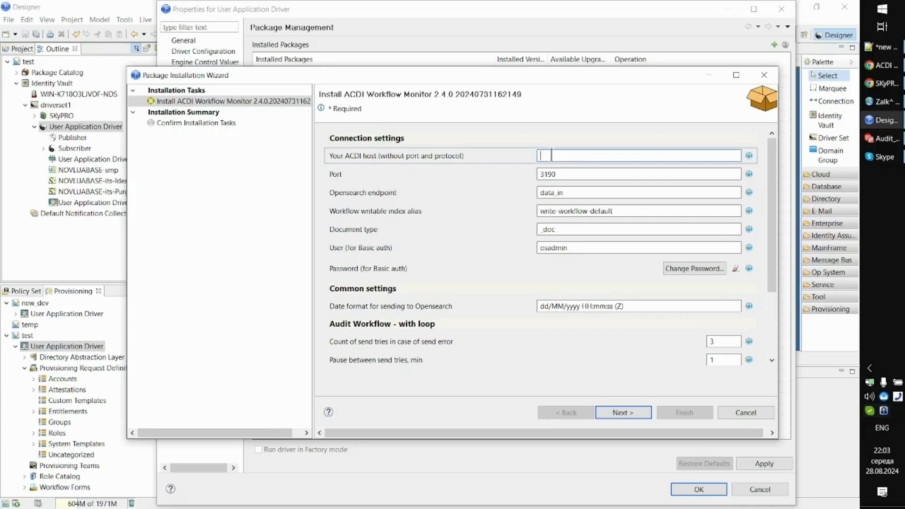
type("acdi4")
type("oemdevint")
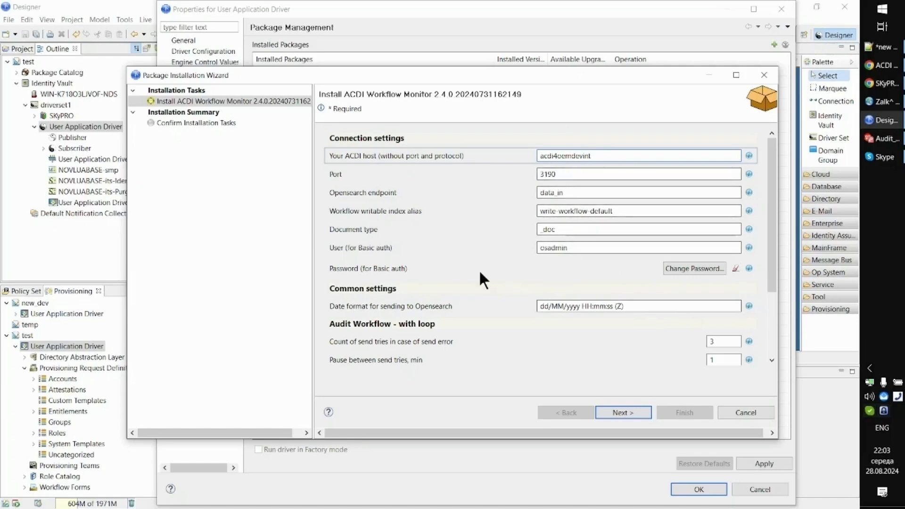
- Enter and re-enter the Basic auth password for the Opensearch connection, and proceed to the installation task confirmation
left_click(440, 267)
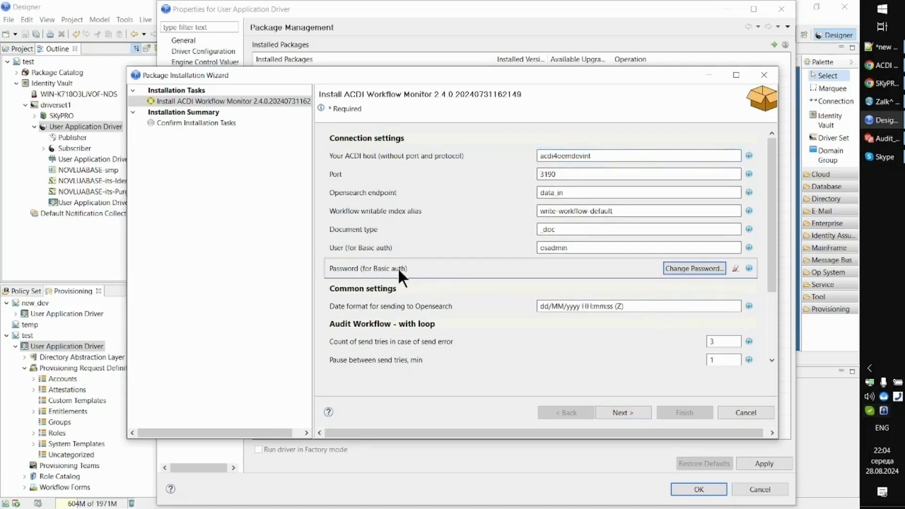
left_click(681, 268)
type("p")
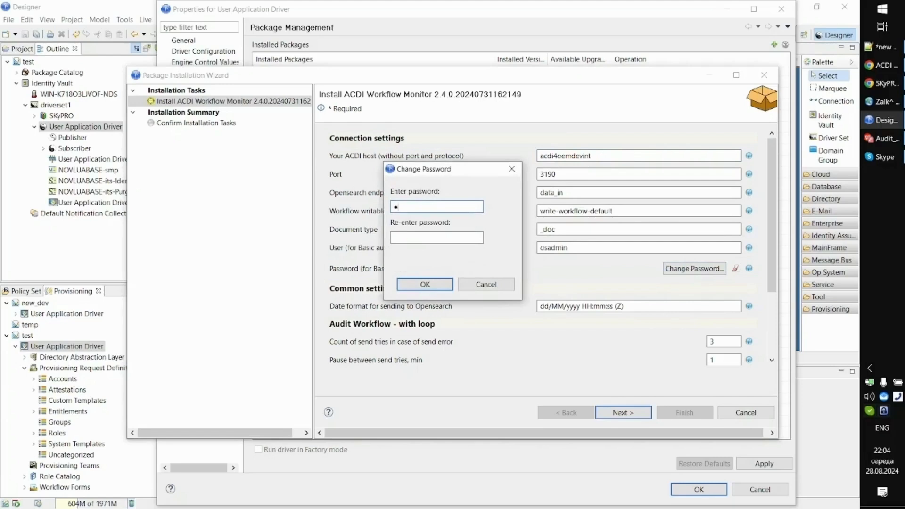
type("*****************")
key("Return")
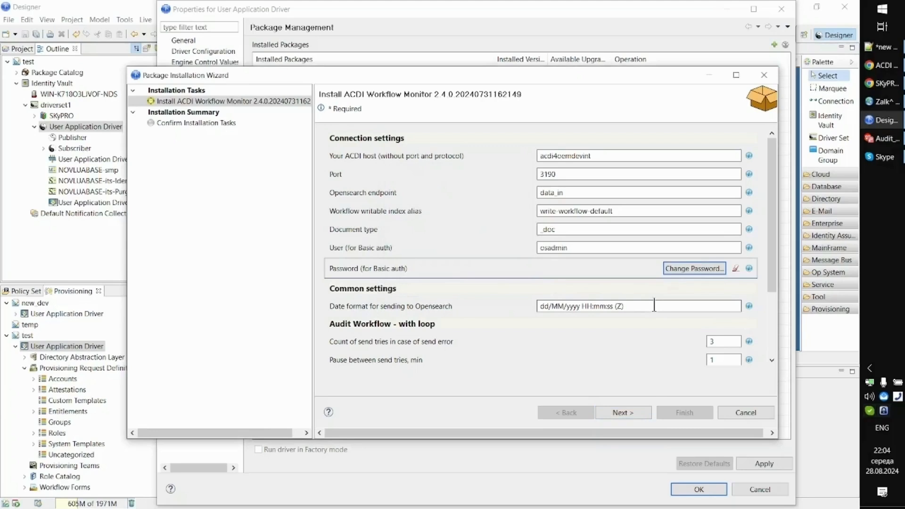
left_click(632, 410)
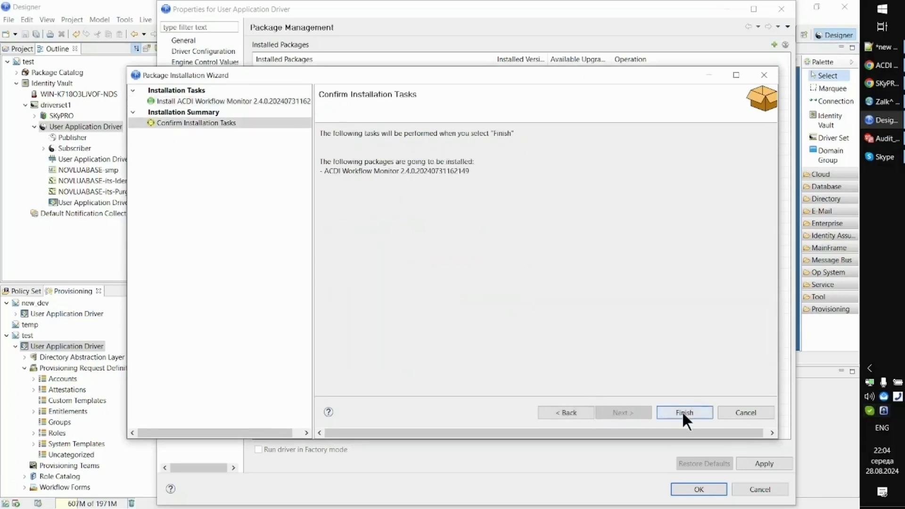
- Finish installing the ACDI Workflow Monitor package and keep Allow Named Password to be retrieved over LDAP set to true in the driver's GCVs
left_click(685, 412)
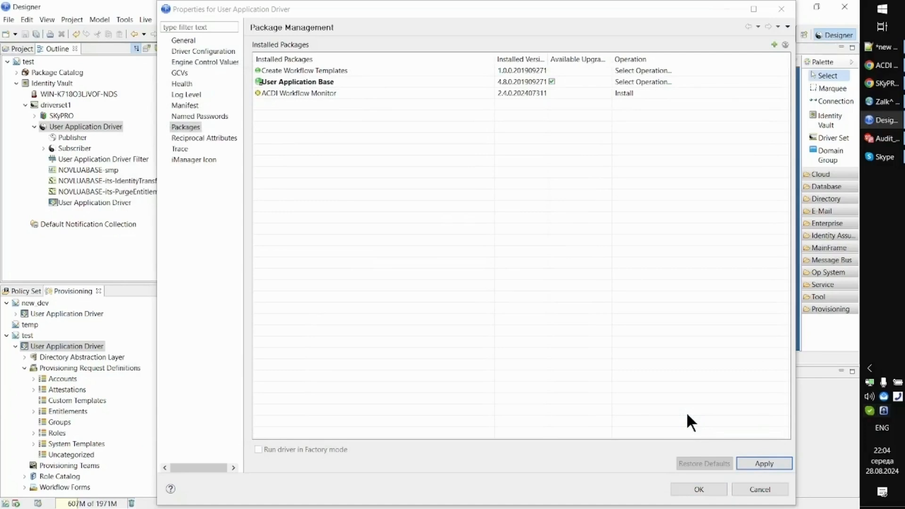
left_click(180, 71)
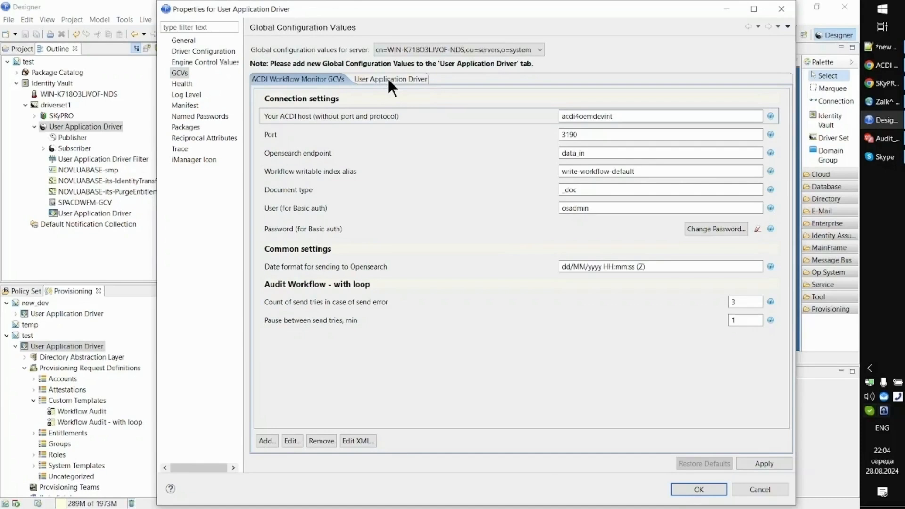
left_click(390, 80)
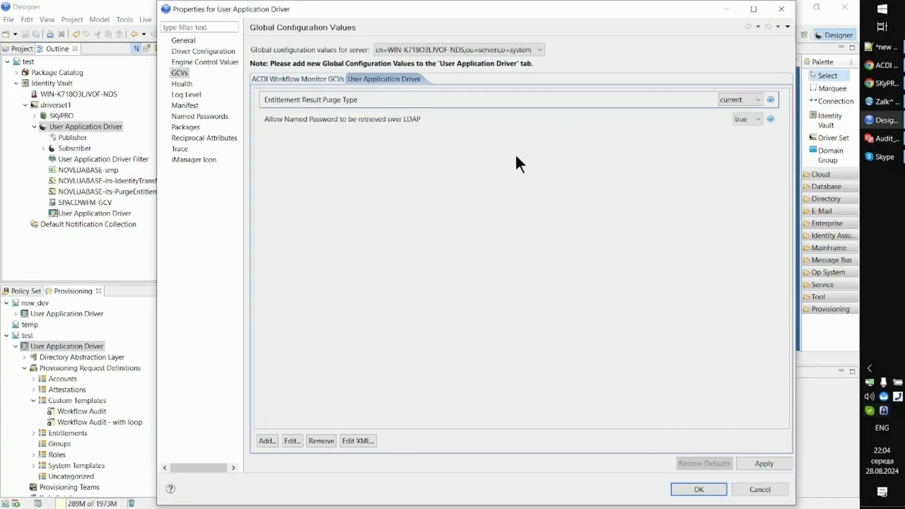
left_click(448, 120)
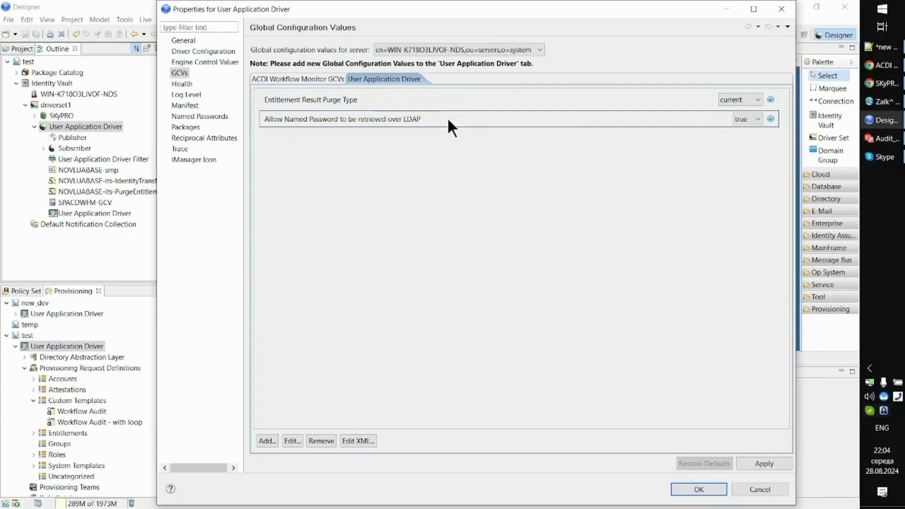
left_click(758, 118)
left_click(758, 118)
left_click(707, 489)
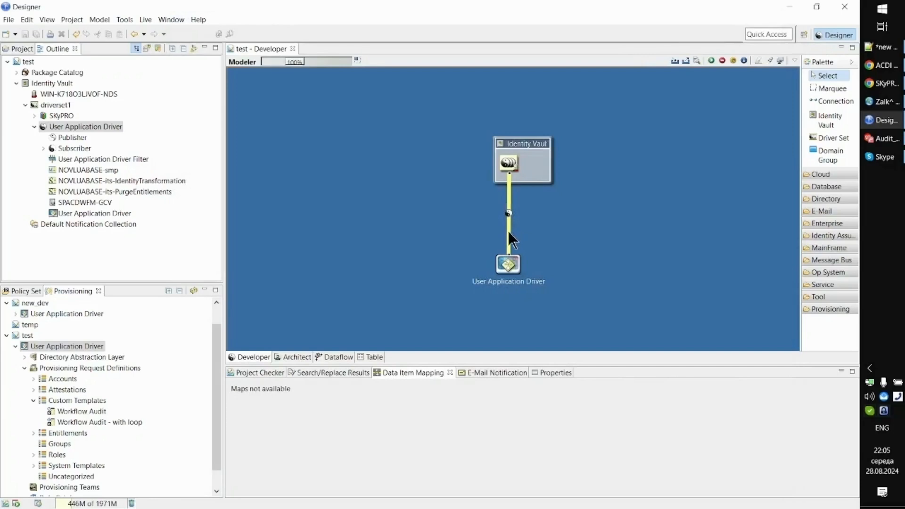
right_click(509, 231)
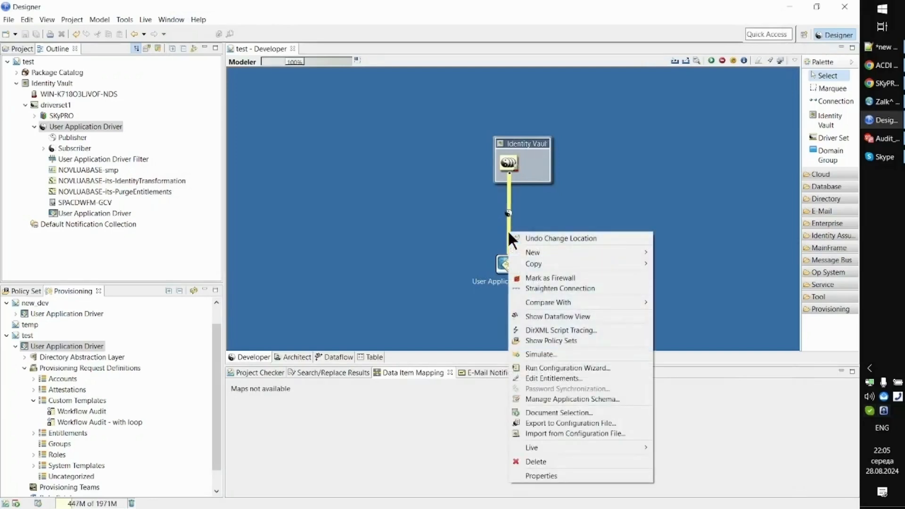
mouse_move(647, 448)
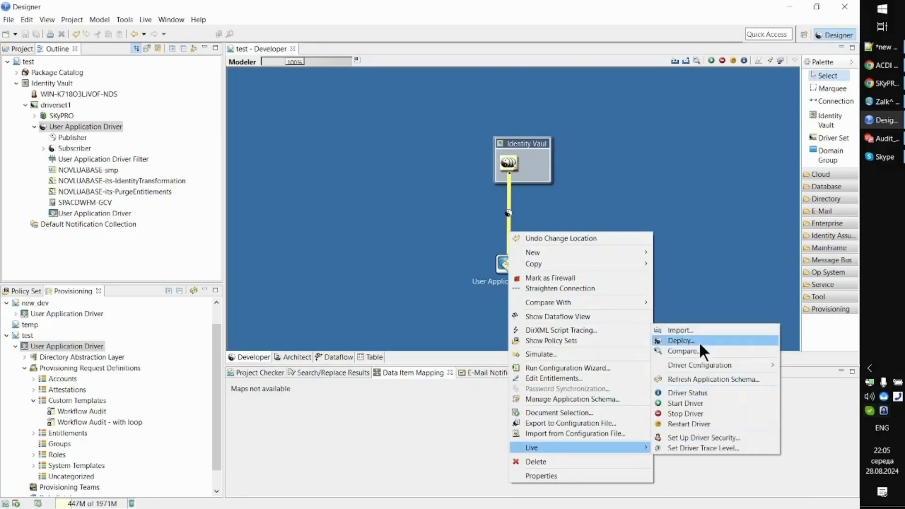
left_click(414, 218)
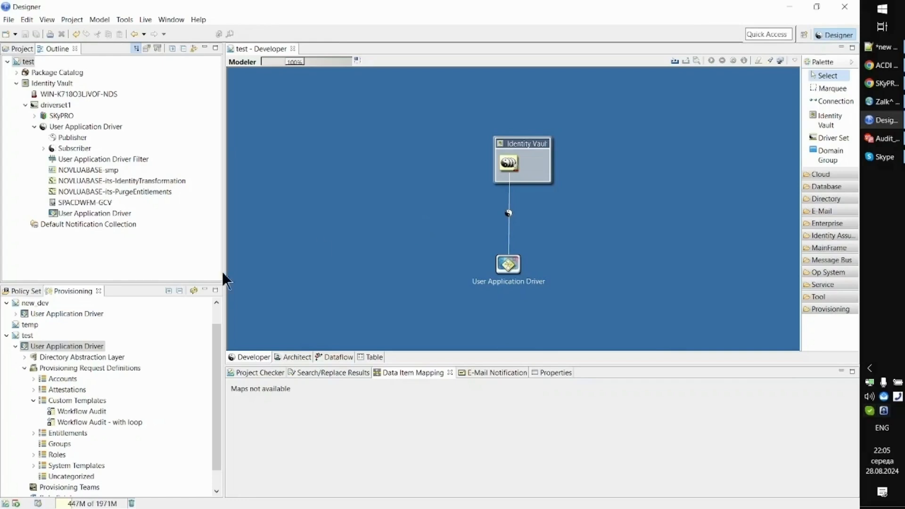
- Open the Workflow Audit template from the test project's Custom Templates and display its workflow diagram
left_click(68, 346)
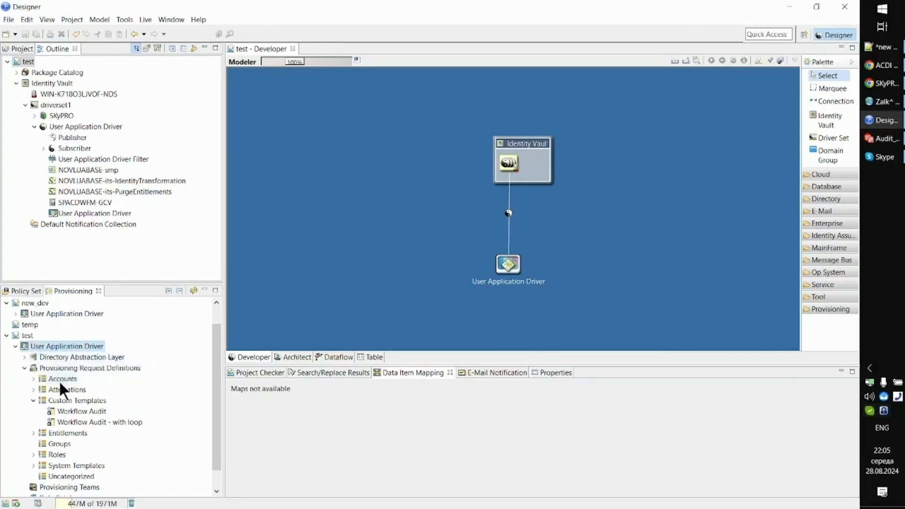
left_click(67, 367)
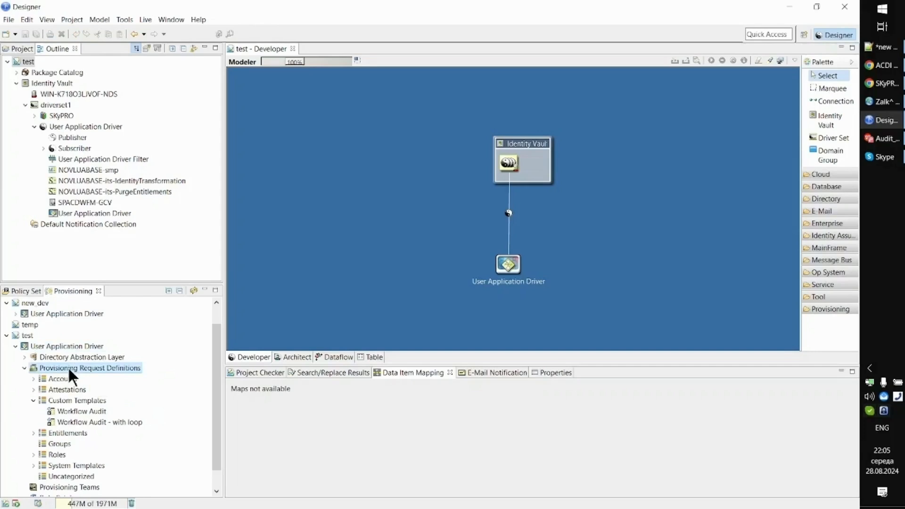
left_click(74, 401)
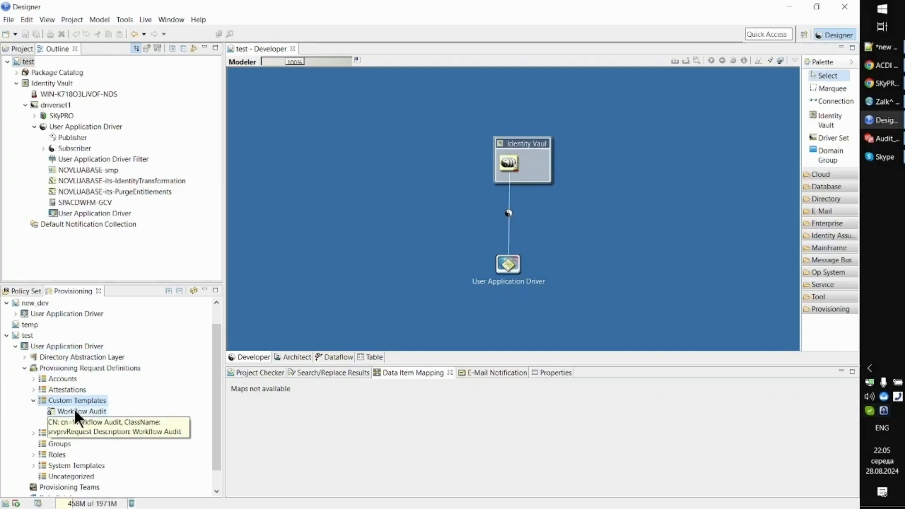
left_click(76, 411)
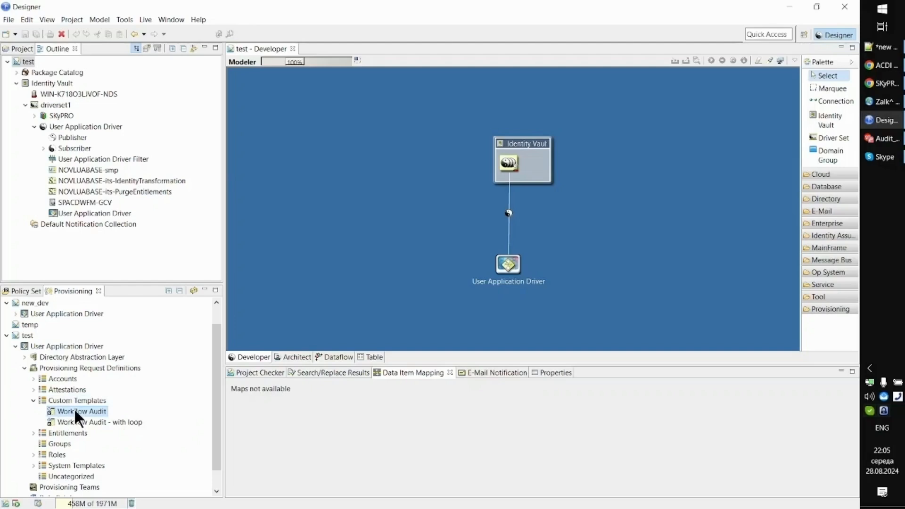
double_click(75, 410)
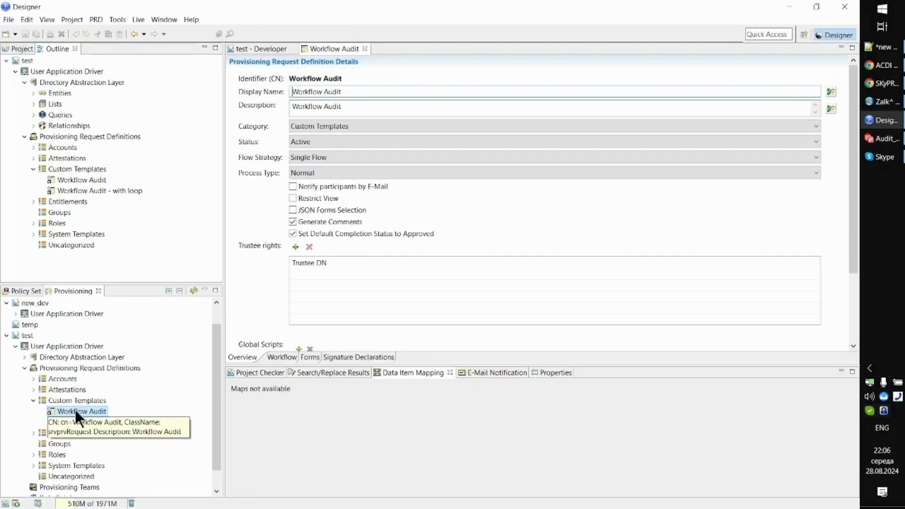
left_click(282, 356)
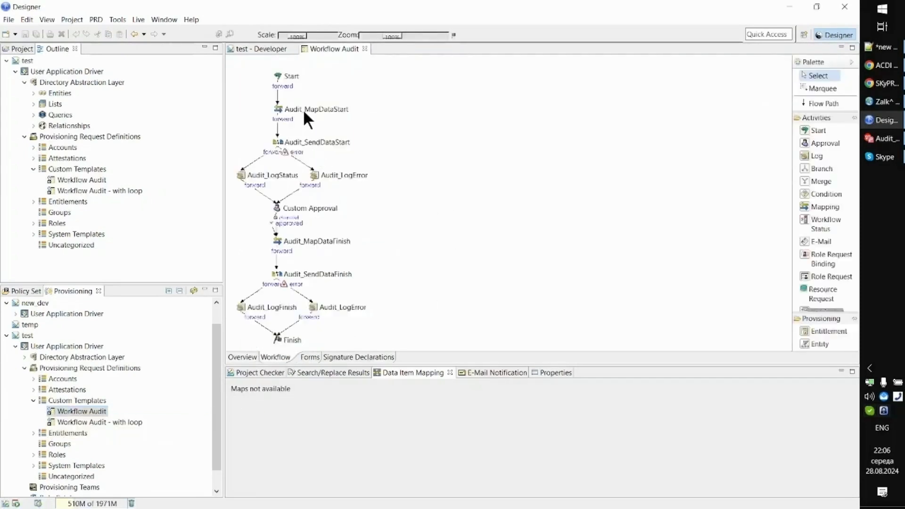
- Inspect the Audit_SendDataStart activity and the Audit_LogError and Audit_LogStatus activities that follow it
left_click(311, 144)
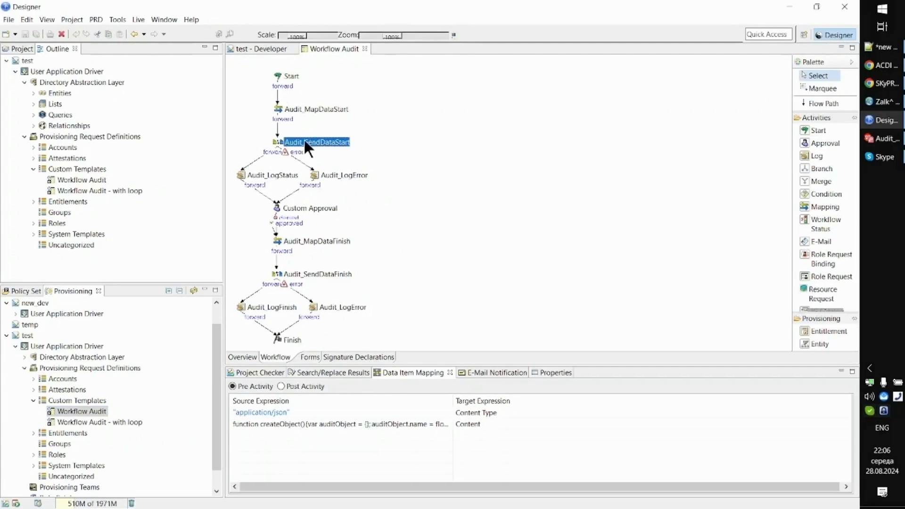
left_click(352, 178)
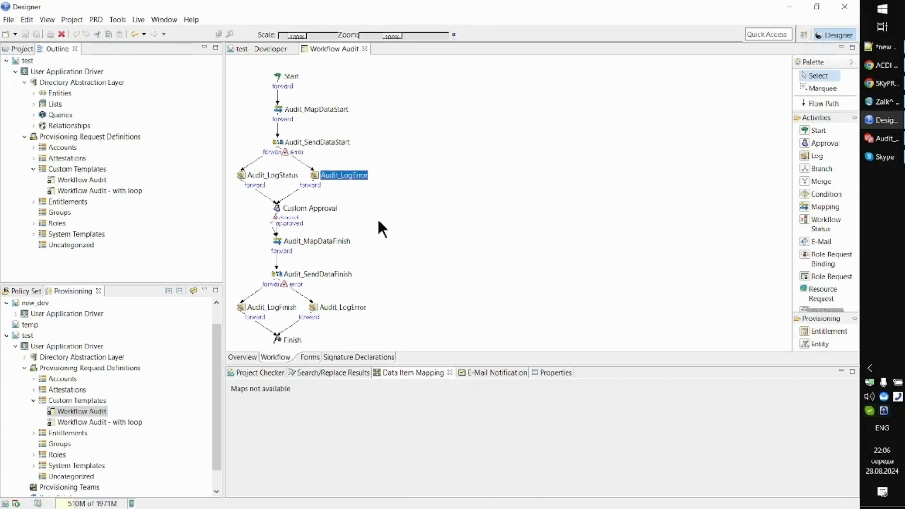
left_click(285, 175)
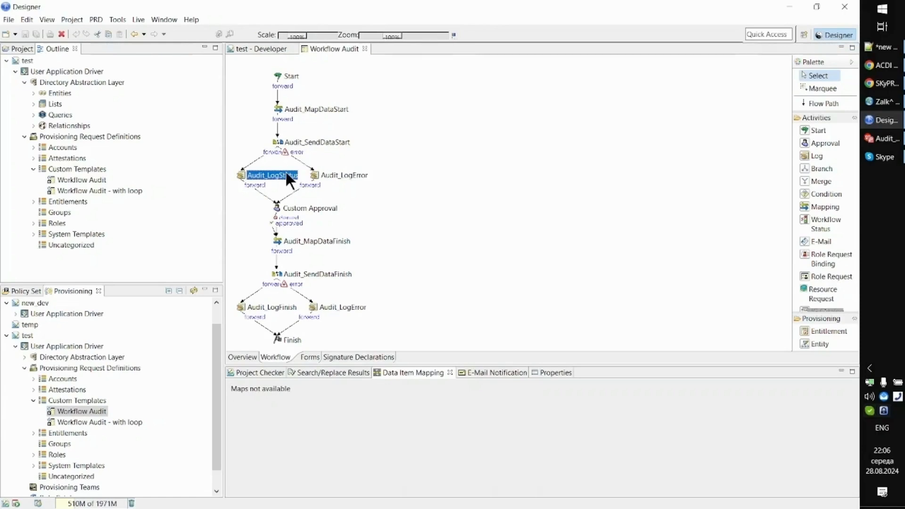
- View the workflow diagram of the Workflow Audit - with loop template and return to the test project's Modeler view
double_click(84, 421)
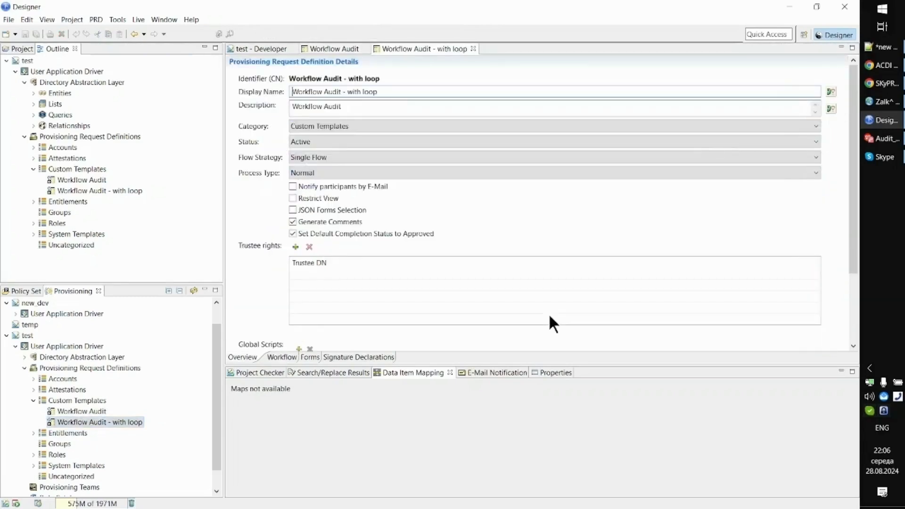
left_click(274, 357)
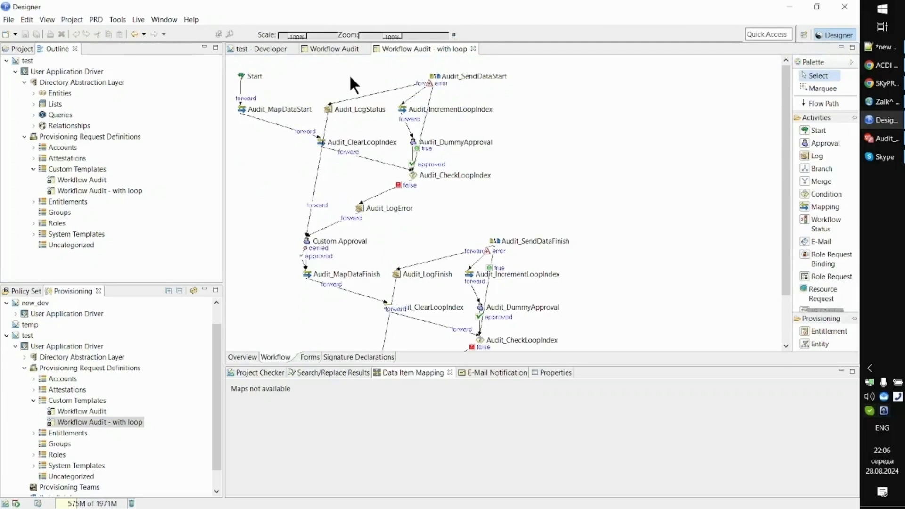
left_click(262, 49)
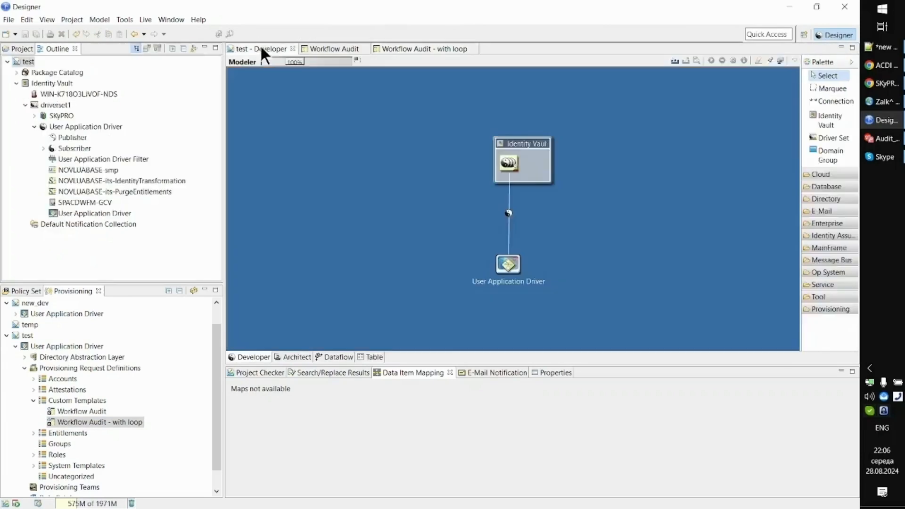
- Review the User Application Driver's GCVs for the send-try count and the pause between tries, and close the properties without changes
double_click(509, 212)
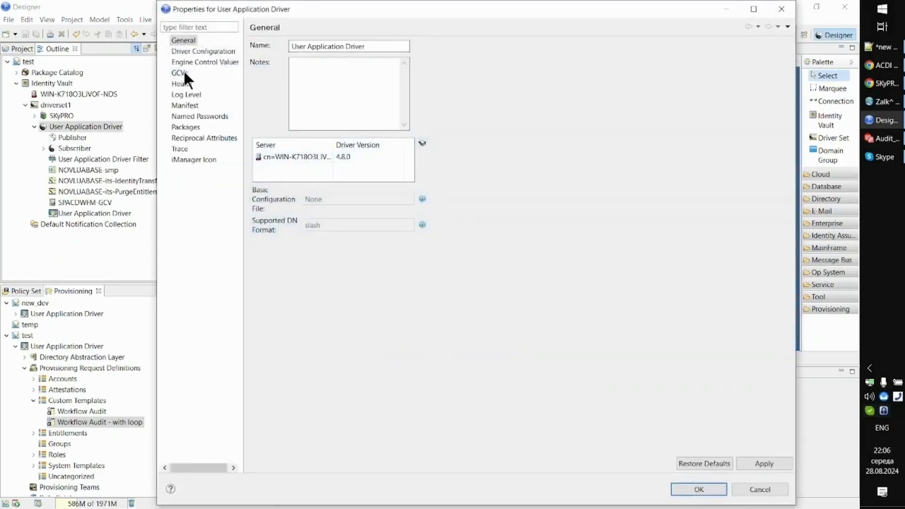
left_click(184, 73)
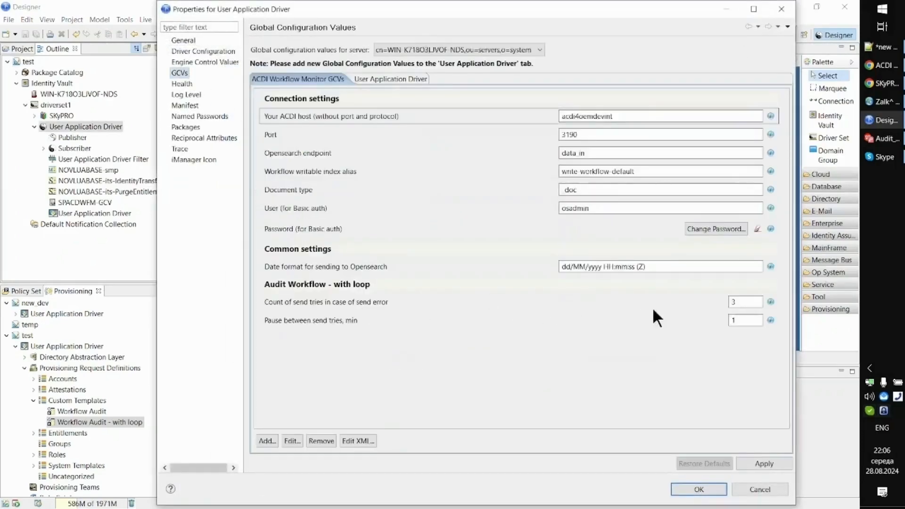
left_click(752, 302)
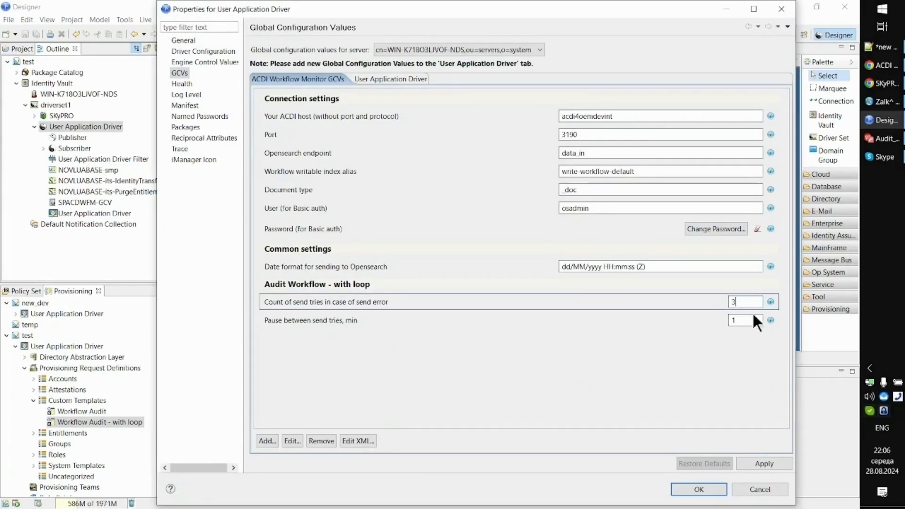
left_click(752, 320)
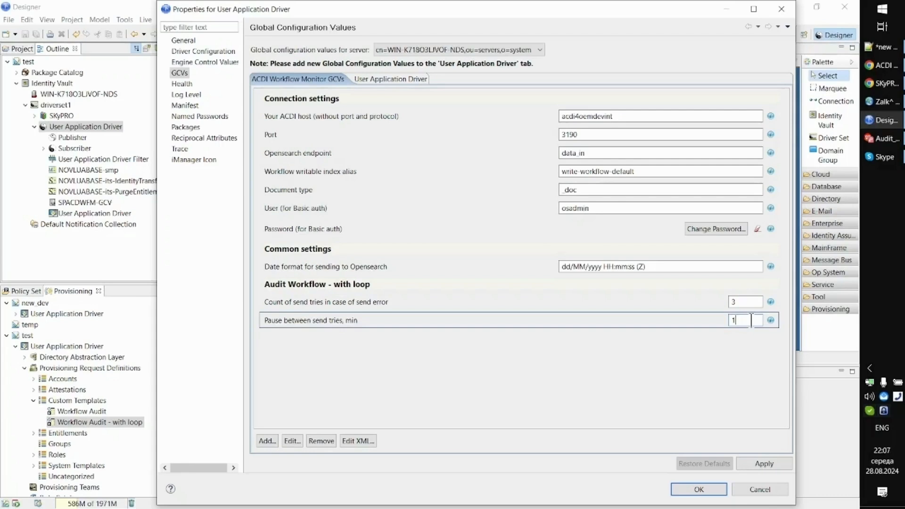
left_click(784, 9)
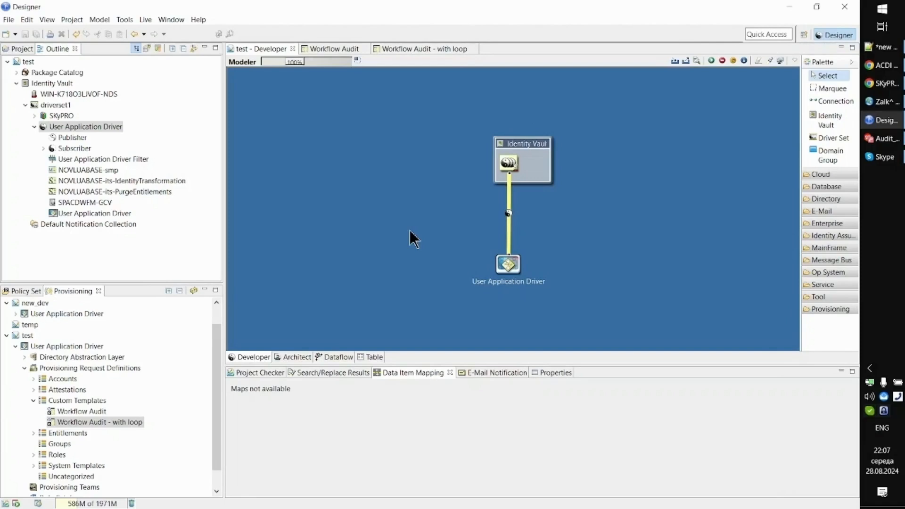
- Check the Start and Finish block diagram in the PDF installation guide, and return to Designer's Workflow Audit diagram
left_click(884, 139)
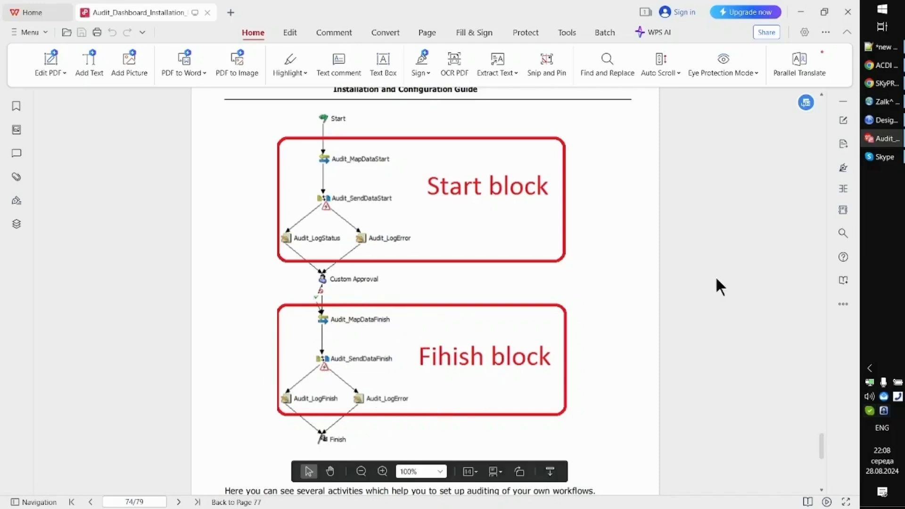
left_click(881, 121)
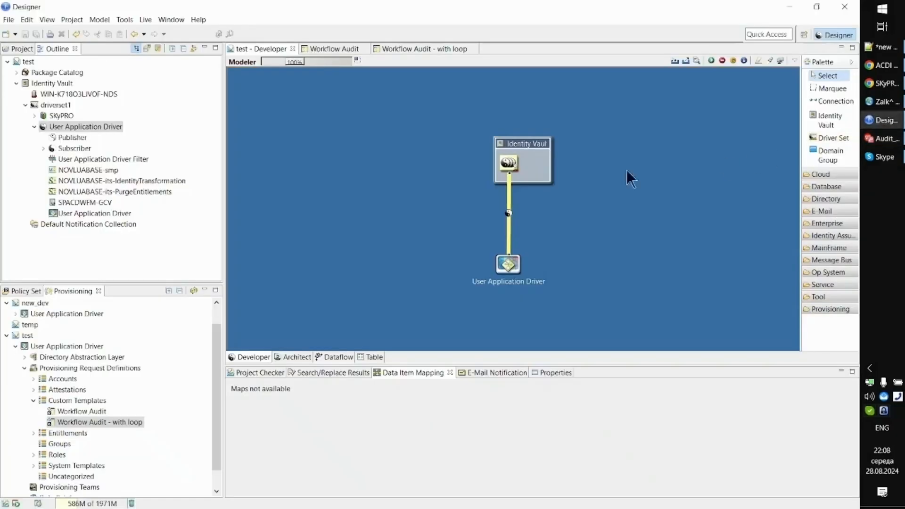
left_click(335, 46)
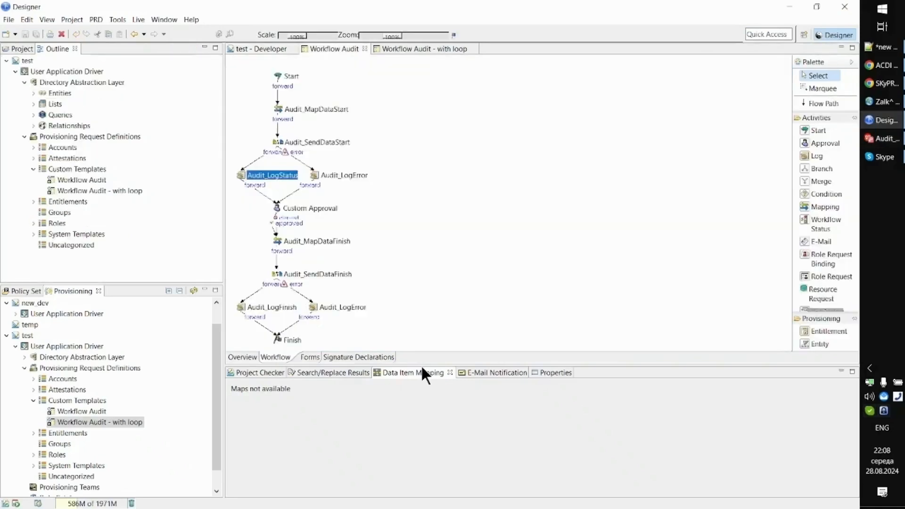
- Examine the Audit_MapDataFinish data item mapping, opening the source expression mapped to flowdata.Audit/step
left_click(315, 242)
left_click(285, 448)
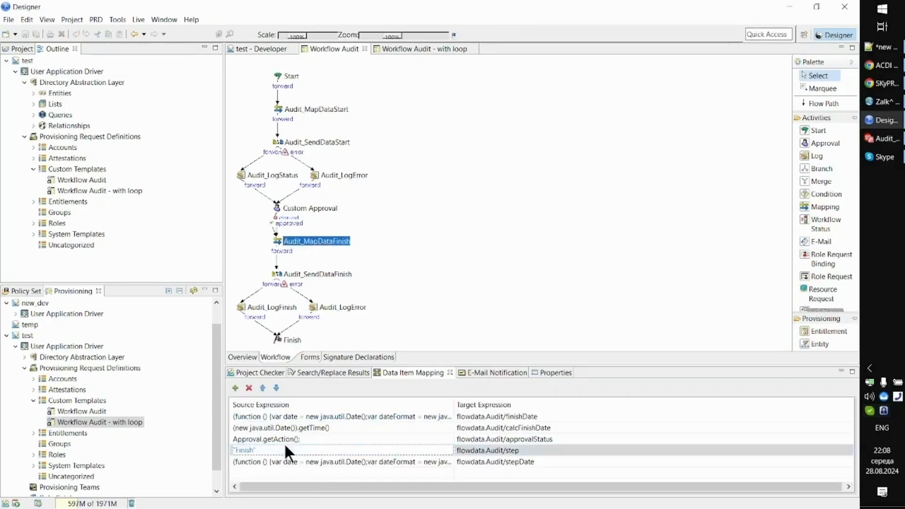
left_click(279, 451)
left_click(275, 450)
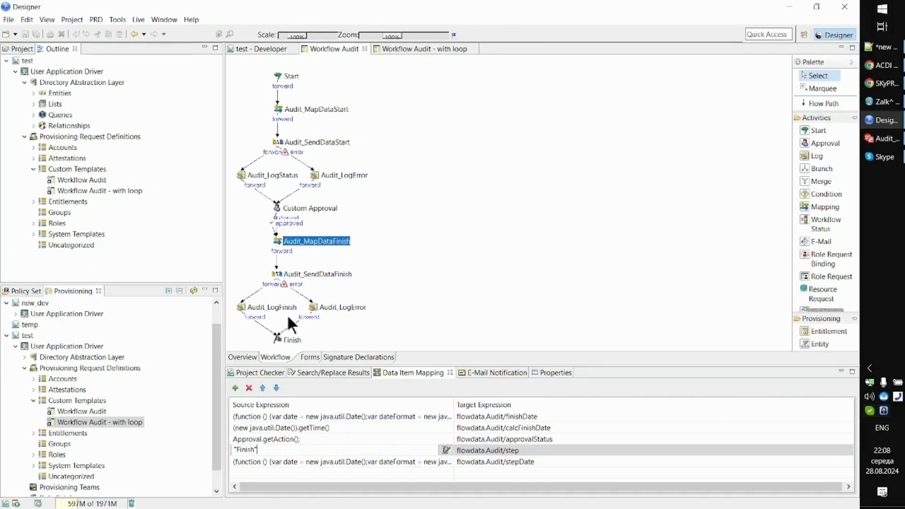
- Deploy the Workflow Audit template to eDirectory and close the deployment results
left_click(82, 411)
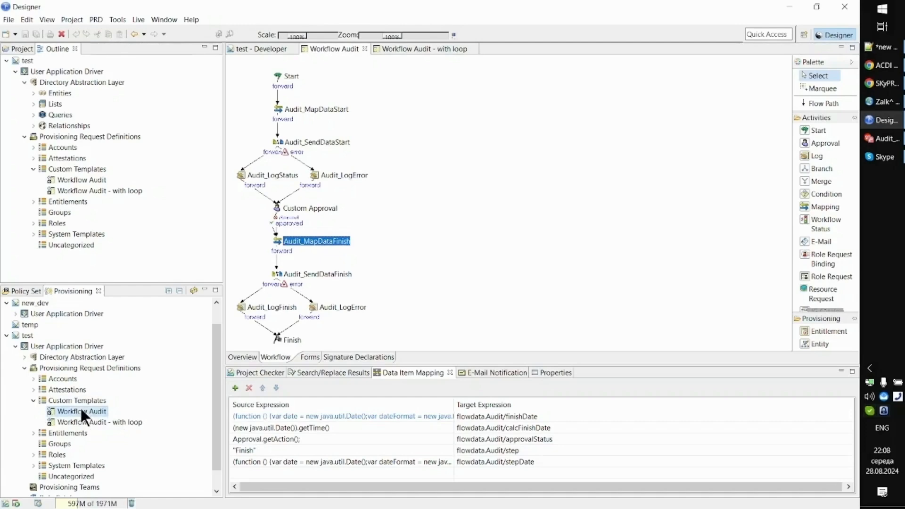
right_click(80, 406)
mouse_move(188, 281)
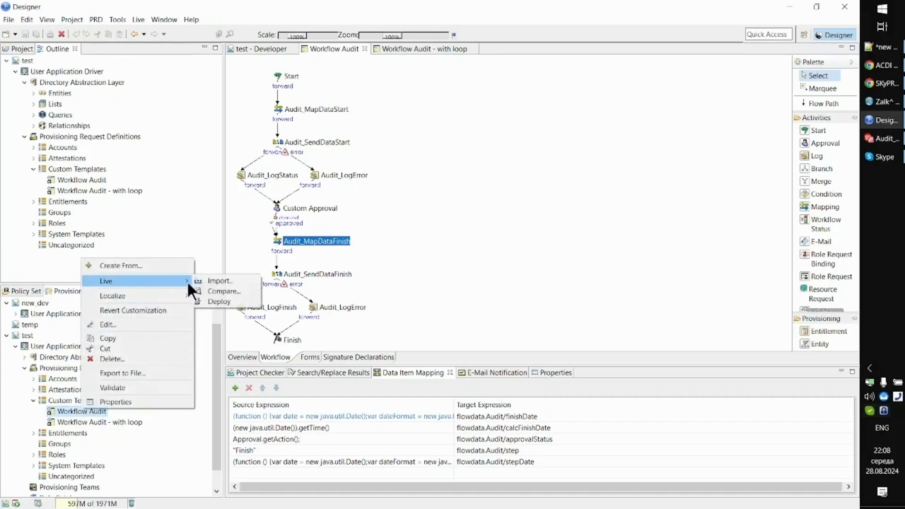
left_click(231, 301)
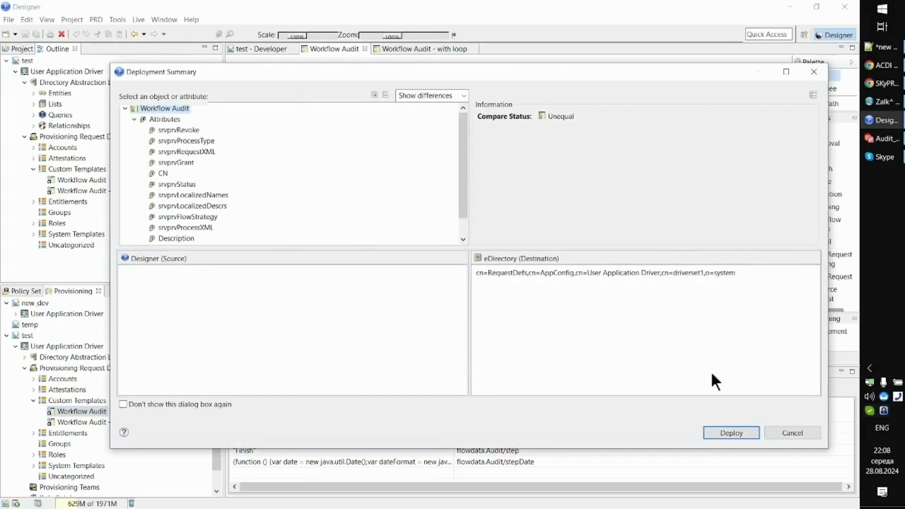
left_click(728, 433)
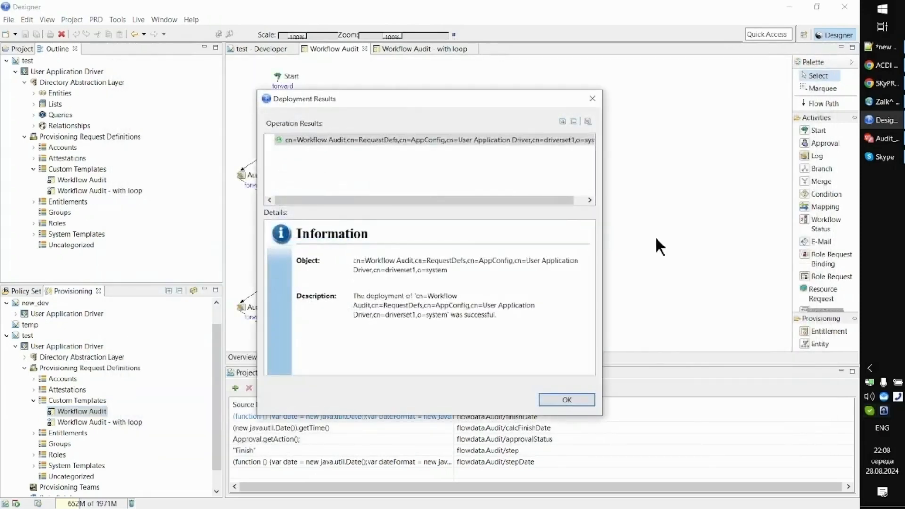
left_click(567, 400)
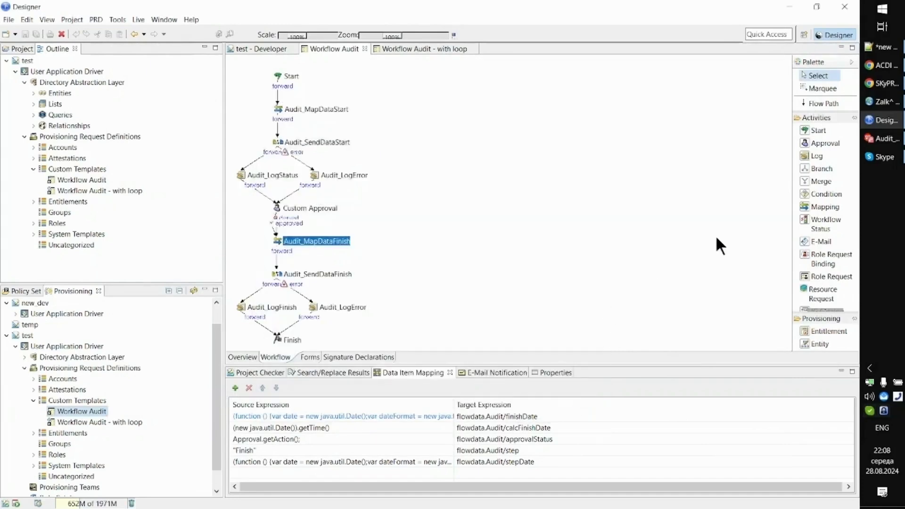
- Switch to the browser's Identity Access page and sign in as uaadmin with the account password
left_click(886, 83)
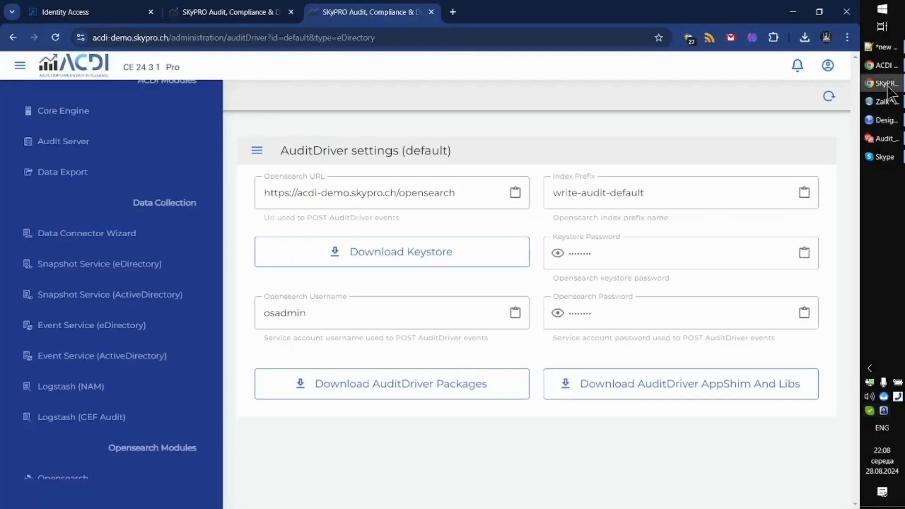
left_click(90, 13)
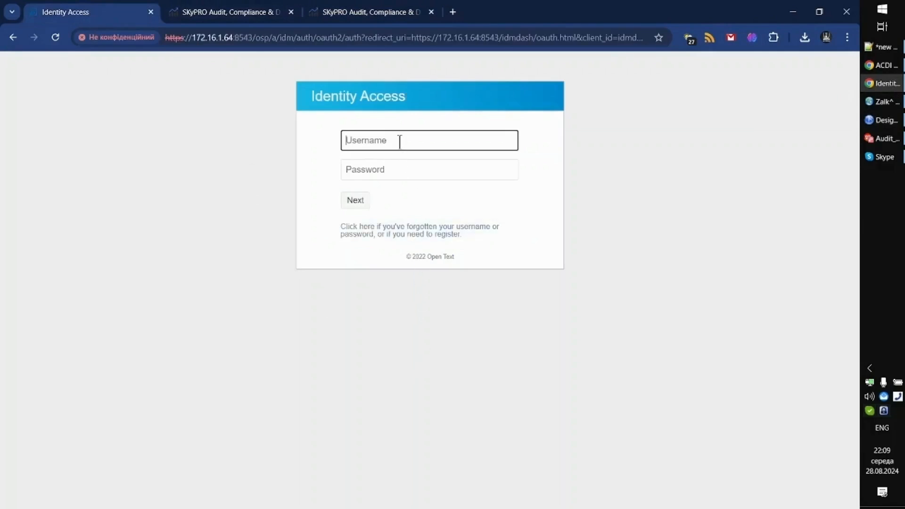
type("uaadmin")
key("Tab")
type("********")
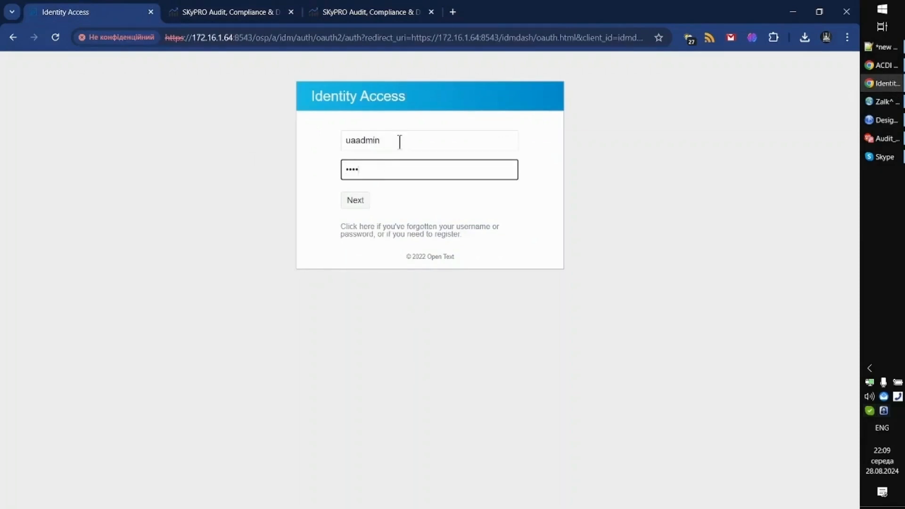
key("Return")
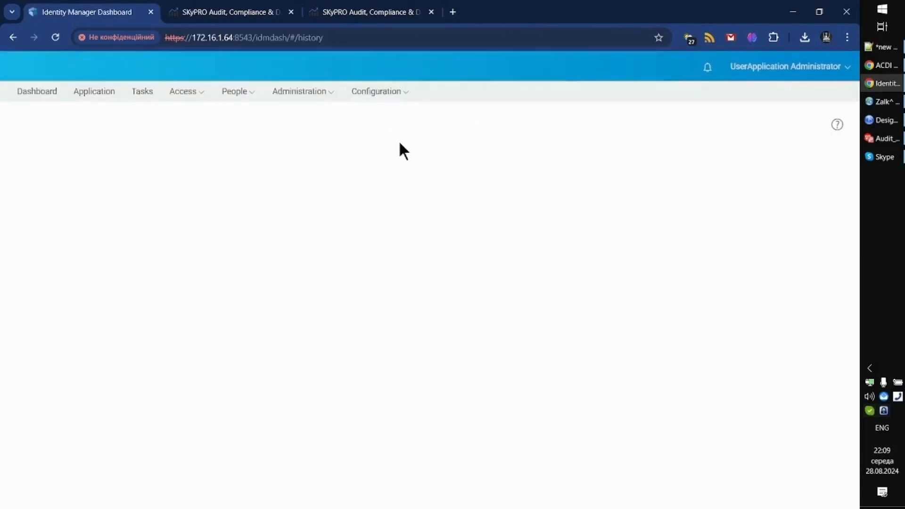
- Start a new request for others from the dashboard, search permissions for "work" and open the Workflow Audit request form
left_click(37, 92)
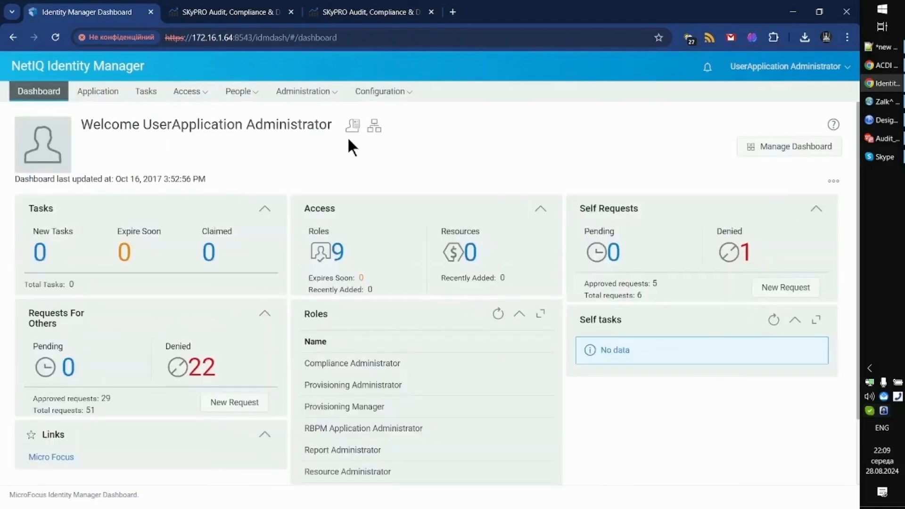
left_click(253, 404)
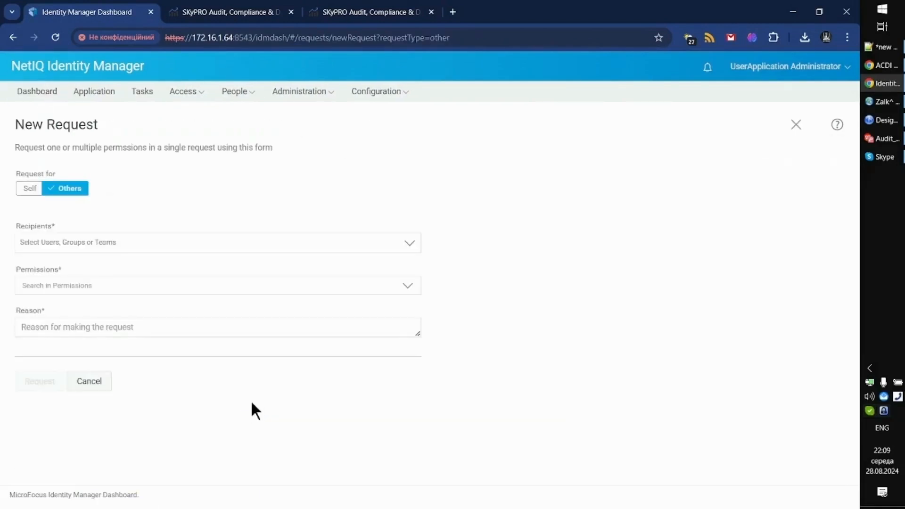
left_click(201, 281)
type("work")
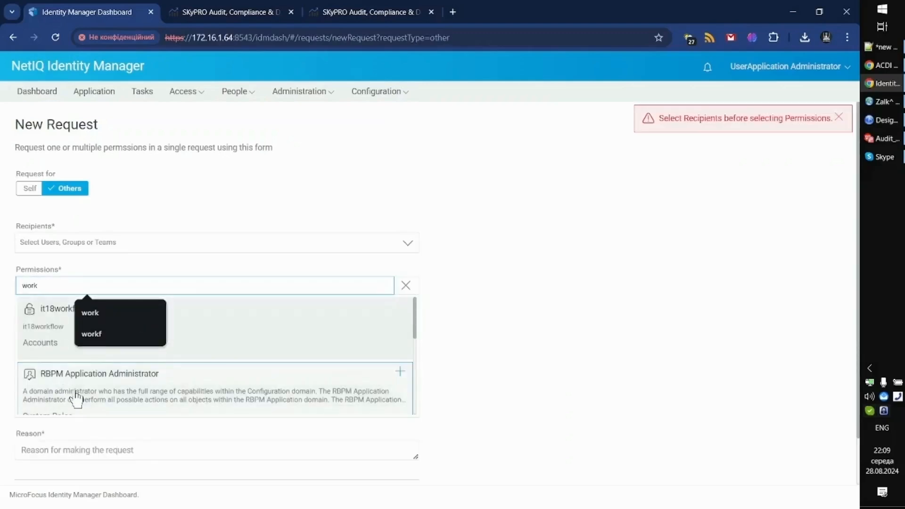
scroll(79, 396, "down", 5)
left_click(89, 380)
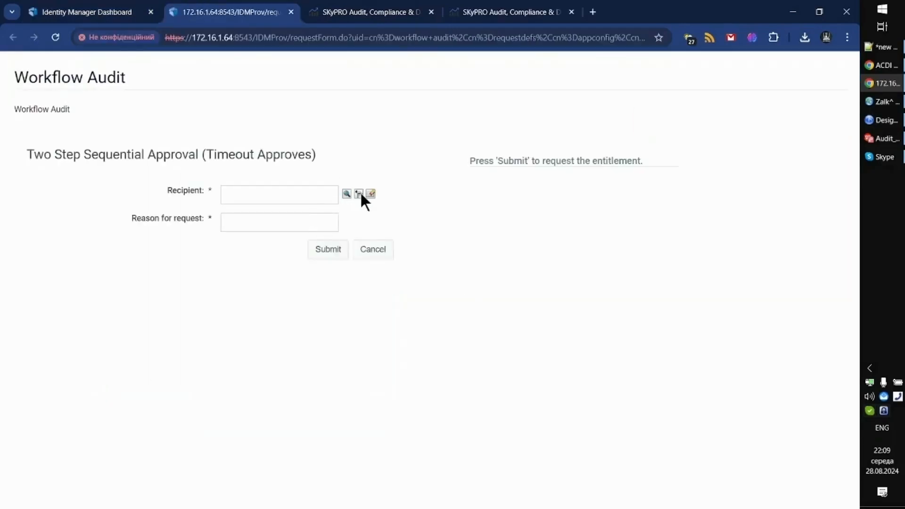
- Choose a recipient, set the reason for request to "test 0001", submit the Workflow Audit request and close its form
left_click(360, 194)
left_click(257, 225)
left_click(274, 223)
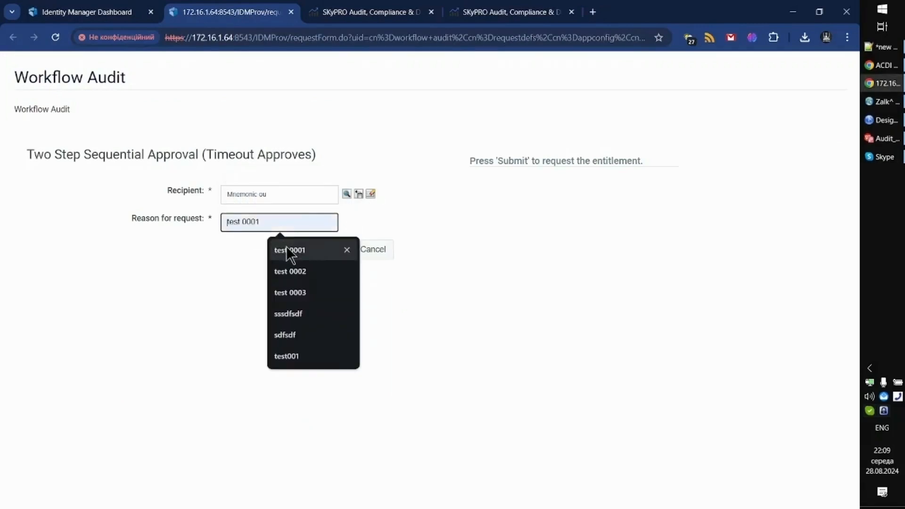
left_click(287, 248)
left_click(329, 251)
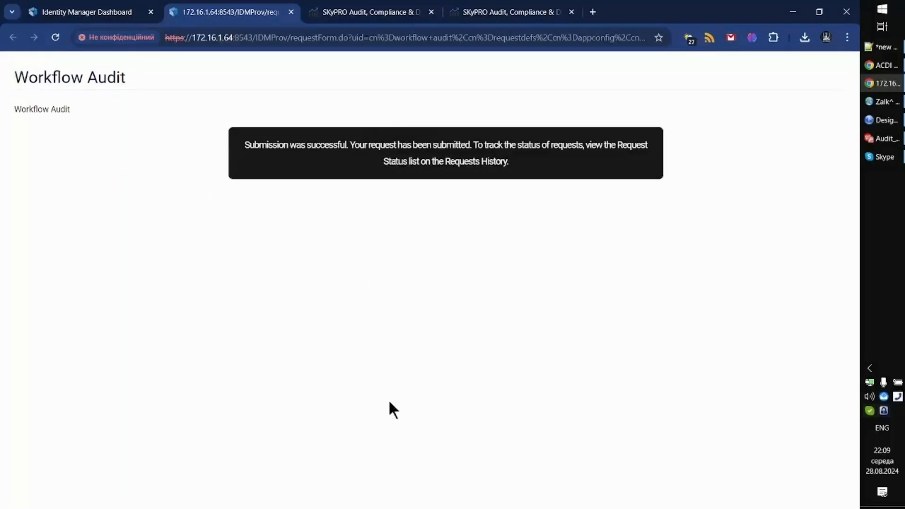
key("ctrl+w")
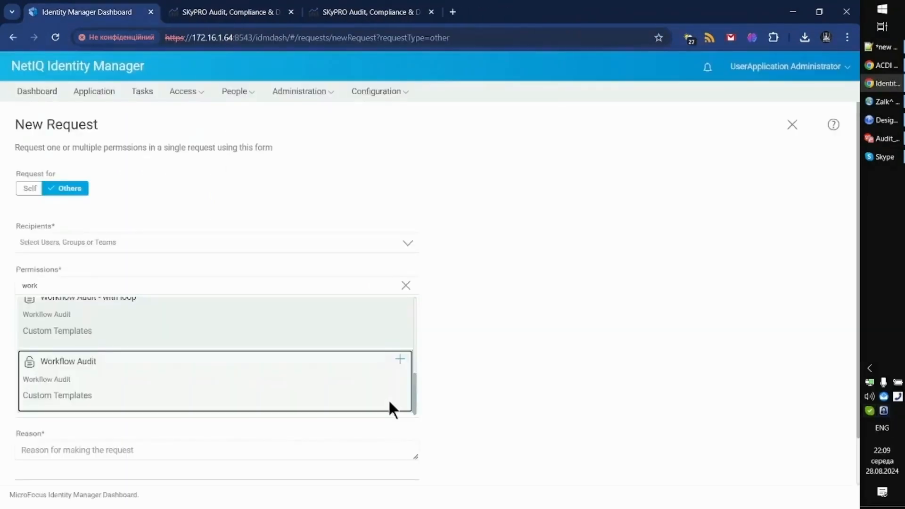
- Switch to ACDI and load the NetIQ Workflow dashboard from the NetIQ IDM dashboards
left_click(213, 12)
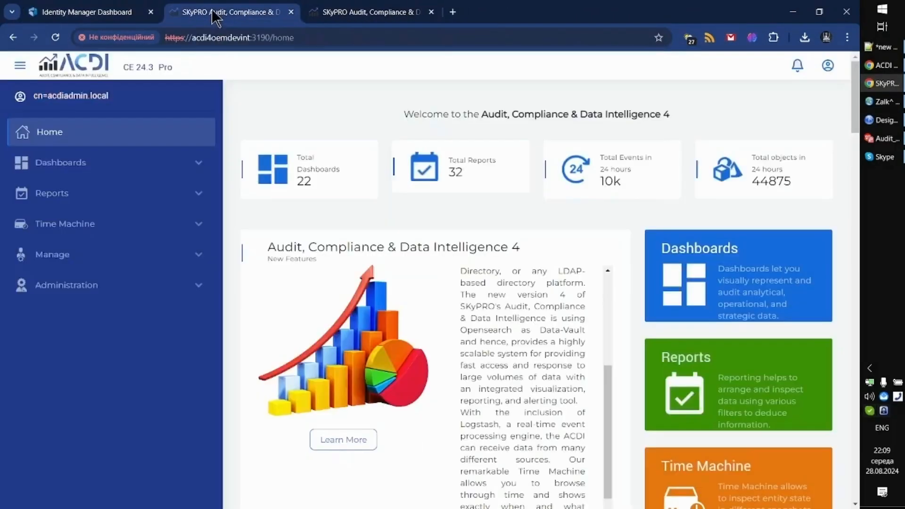
left_click(110, 166)
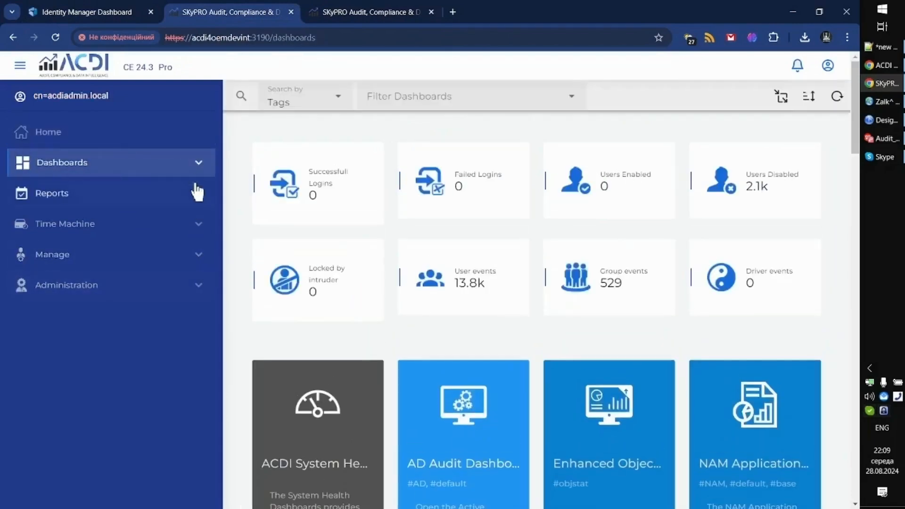
left_click(197, 169)
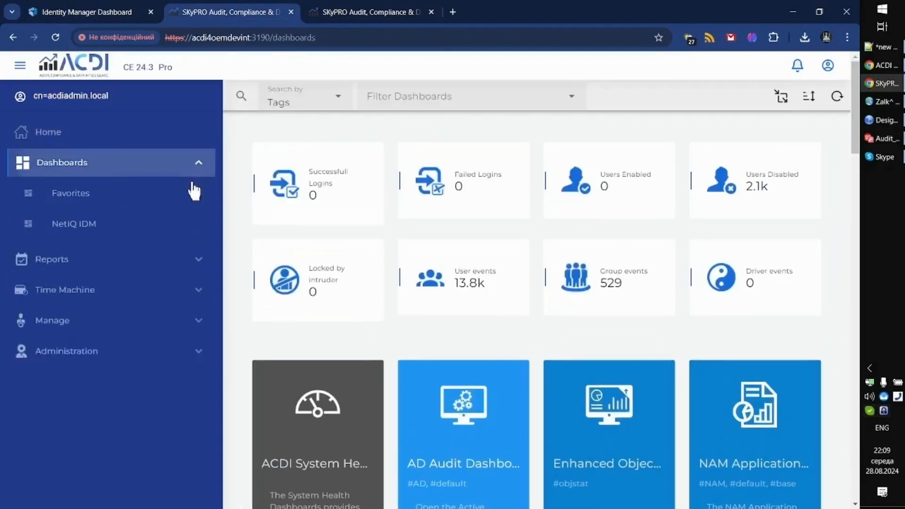
left_click(94, 224)
scroll(653, 315, "down", 10)
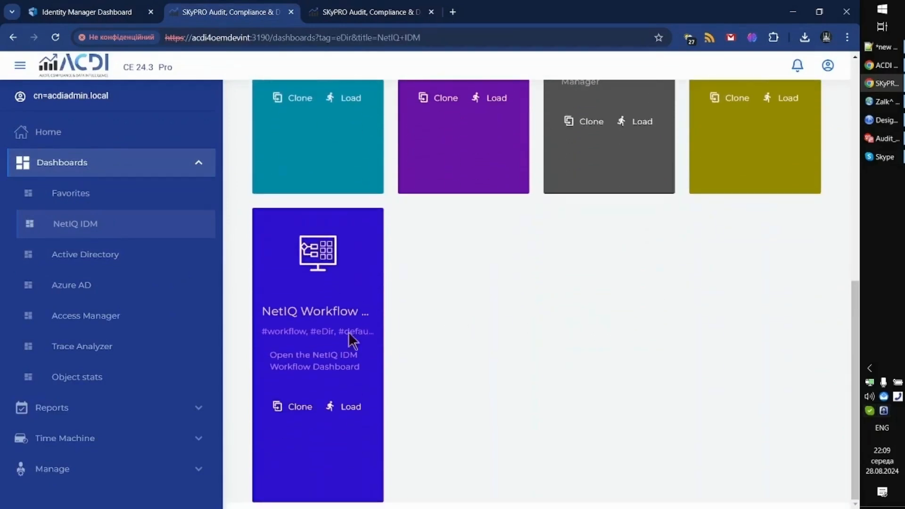
left_click(353, 409)
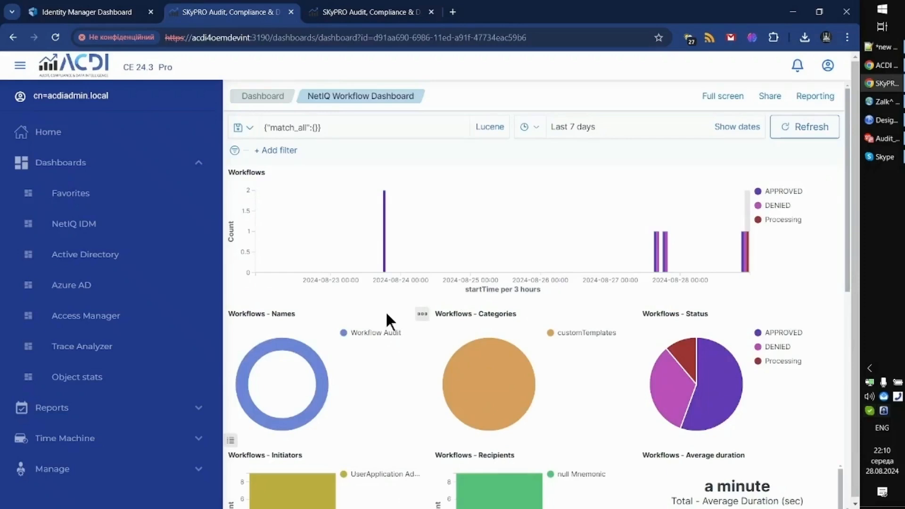
- Expand the newest Workflow Audit record in the Workflows table and examine its status and currStep fields
scroll(385, 310, "down", 8)
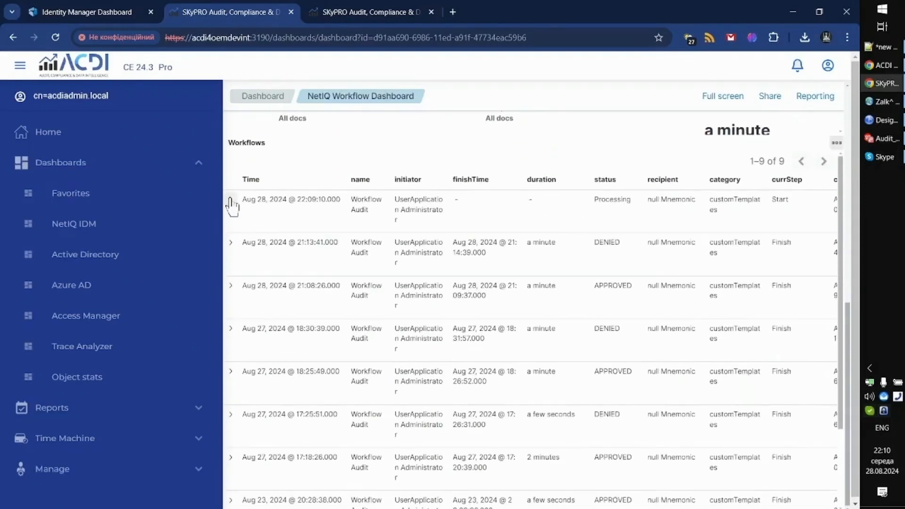
left_click(231, 200)
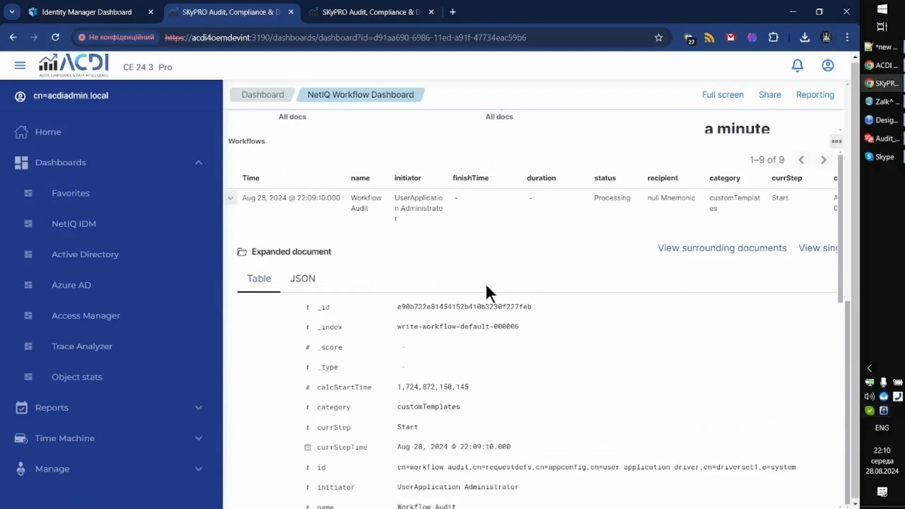
scroll(477, 307, "up", 4)
scroll(477, 306, "down", 12)
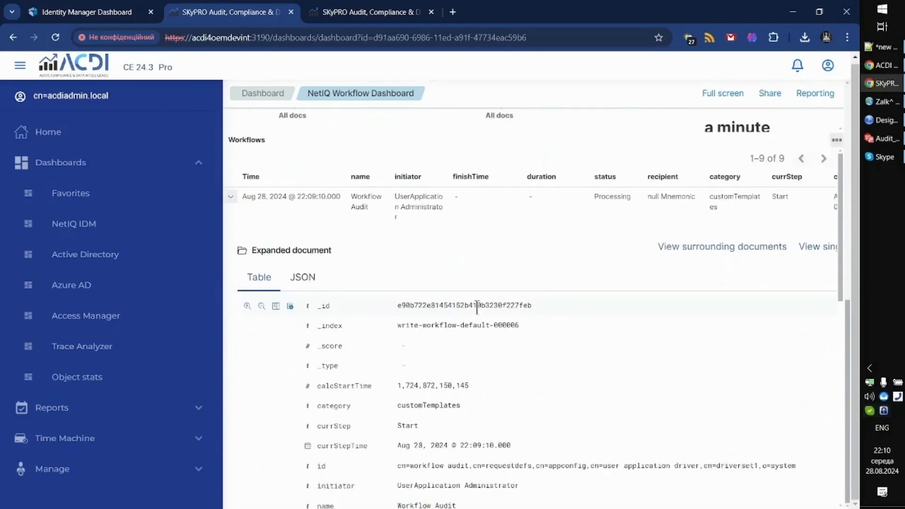
scroll(477, 305, "up", 2)
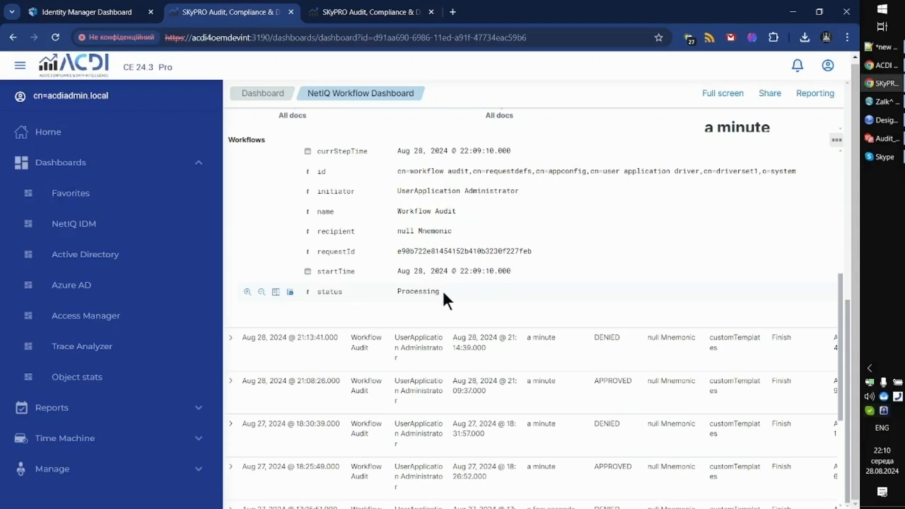
left_click_drag(446, 297, 400, 294)
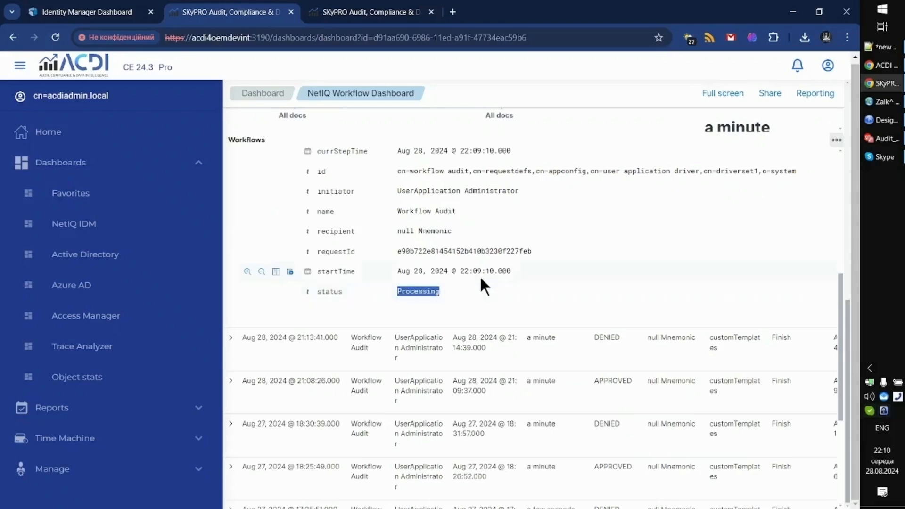
scroll(480, 276, "up", 2)
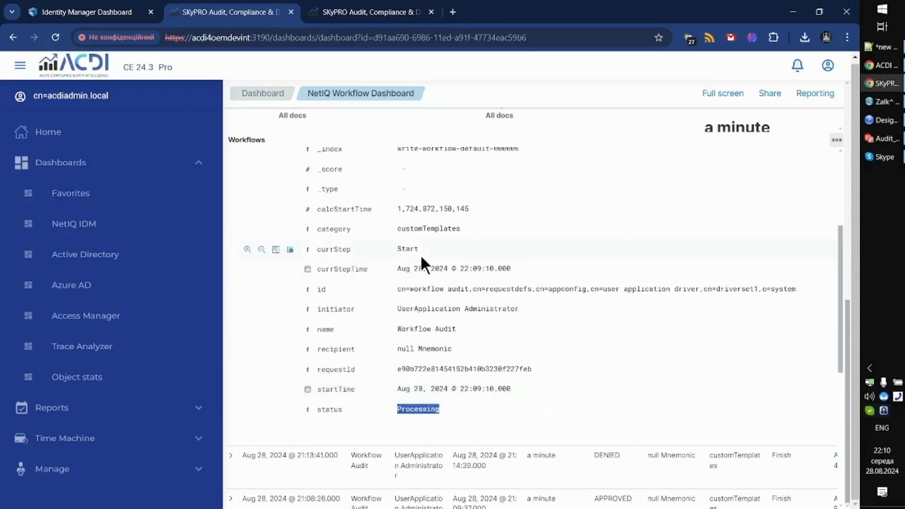
left_click_drag(427, 247, 395, 251)
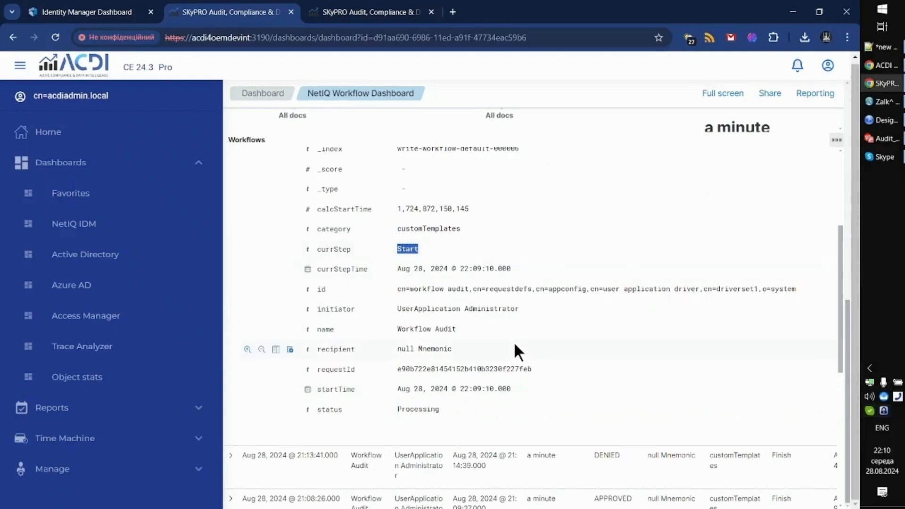
- Approve the Workflow Audit task in Identity Manager with the comment "comment 001" and refresh the task list
left_click(88, 14)
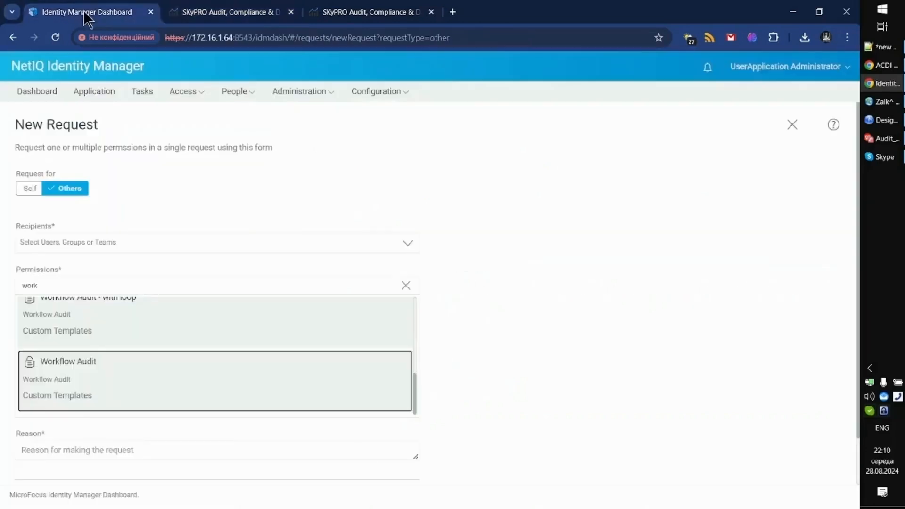
left_click(143, 94)
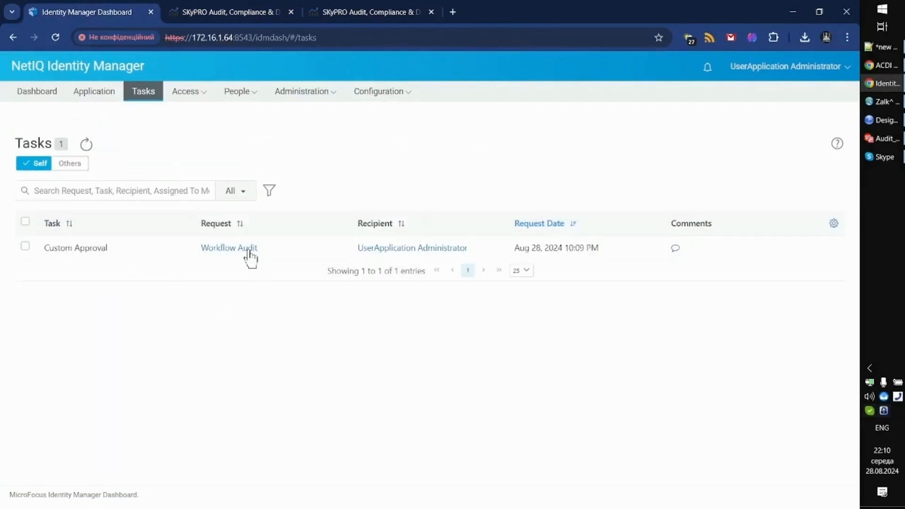
left_click(250, 250)
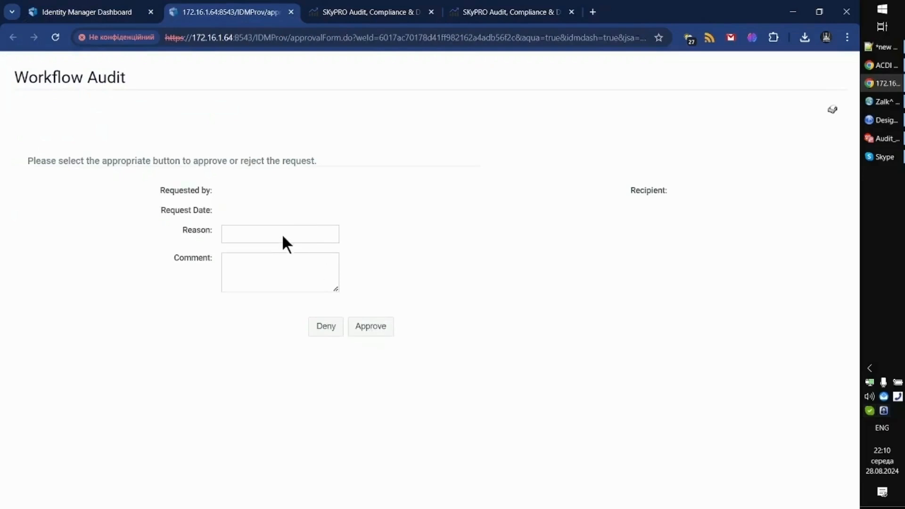
left_click(281, 280)
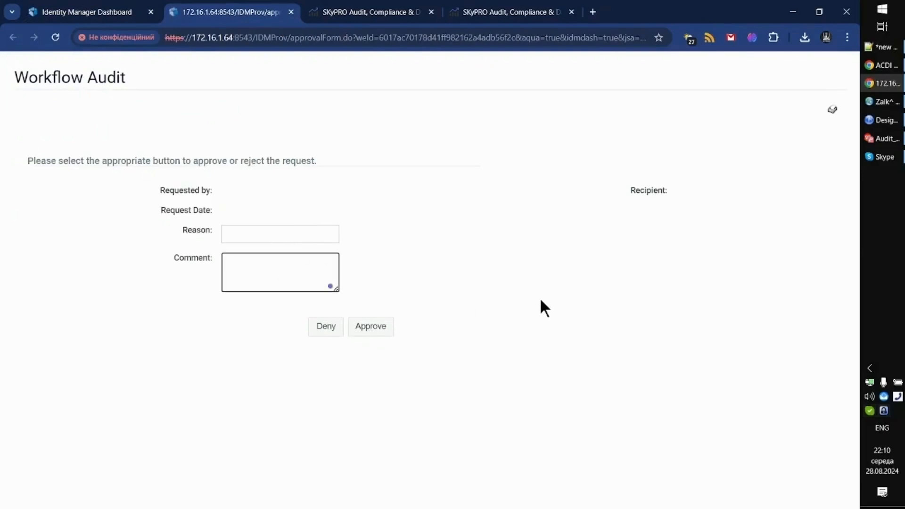
type("comment 001")
left_click(384, 330)
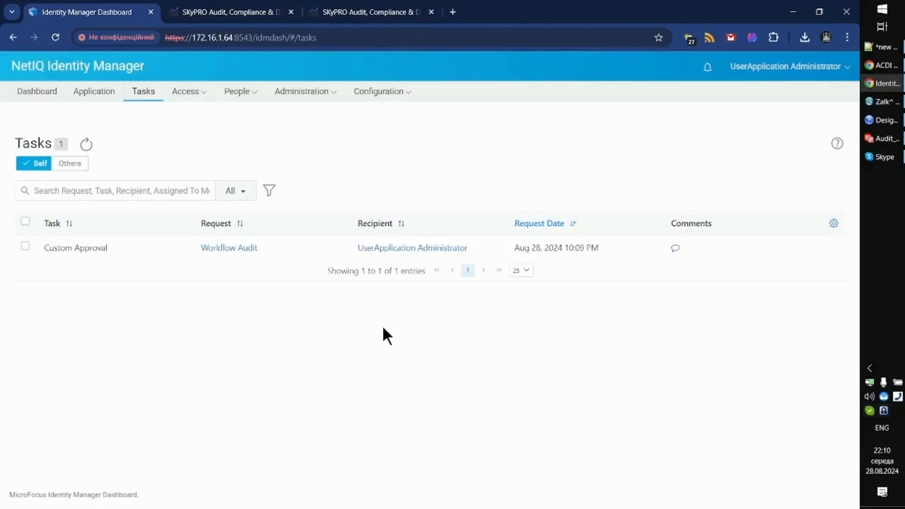
left_click(87, 145)
- Return to the ACDI workflow dashboard and check the status and currStep of the newest Workflow Audit record again
left_click(238, 14)
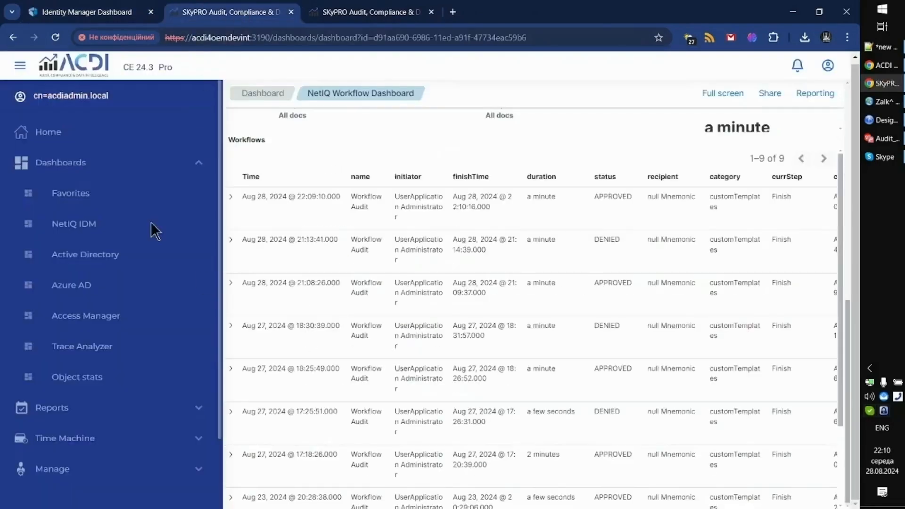
left_click(231, 199)
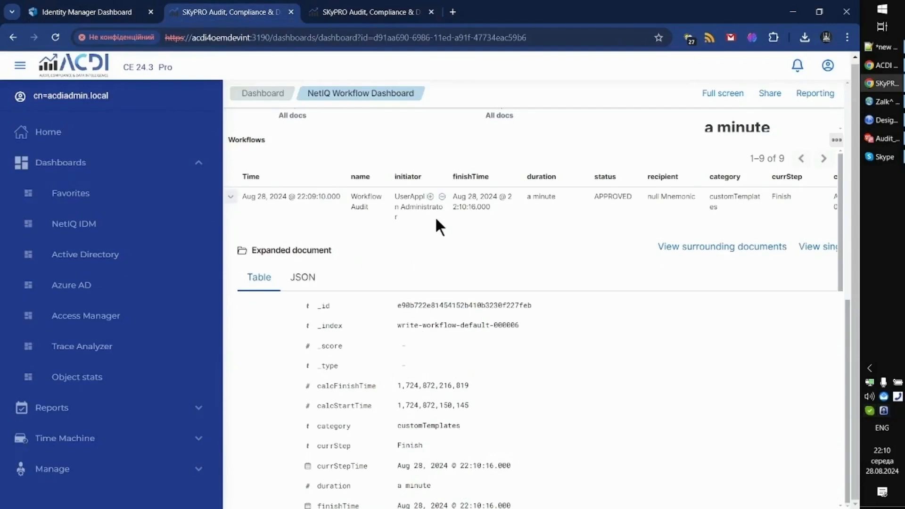
scroll(477, 261, "down", 5)
scroll(478, 266, "down", 1)
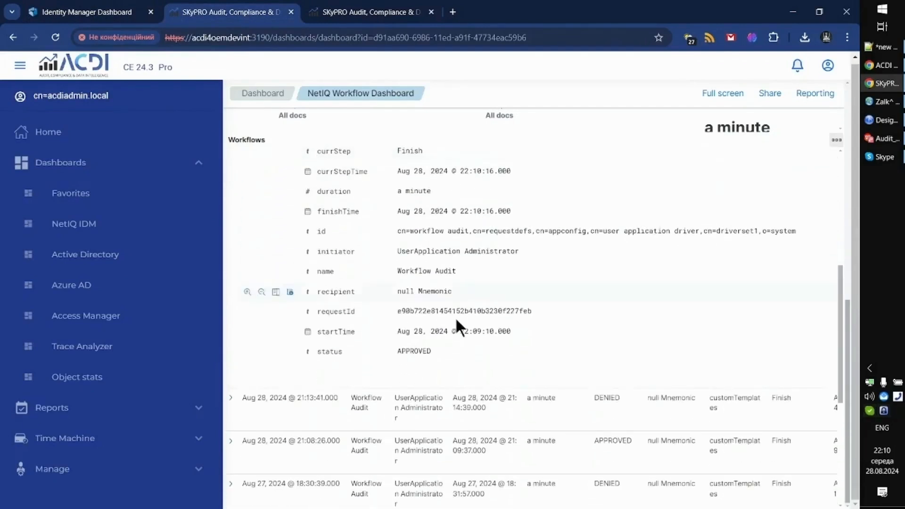
double_click(414, 351)
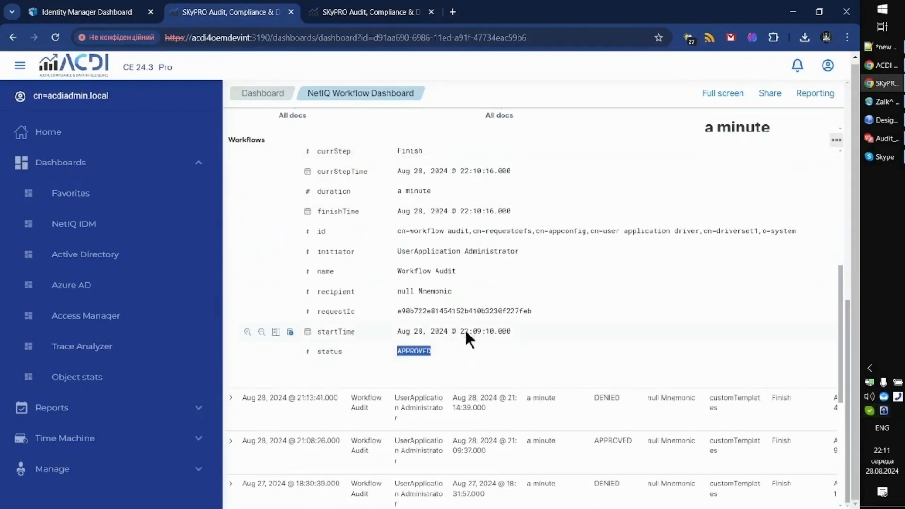
scroll(465, 329, "up", 2)
left_click_drag(429, 270, 337, 270)
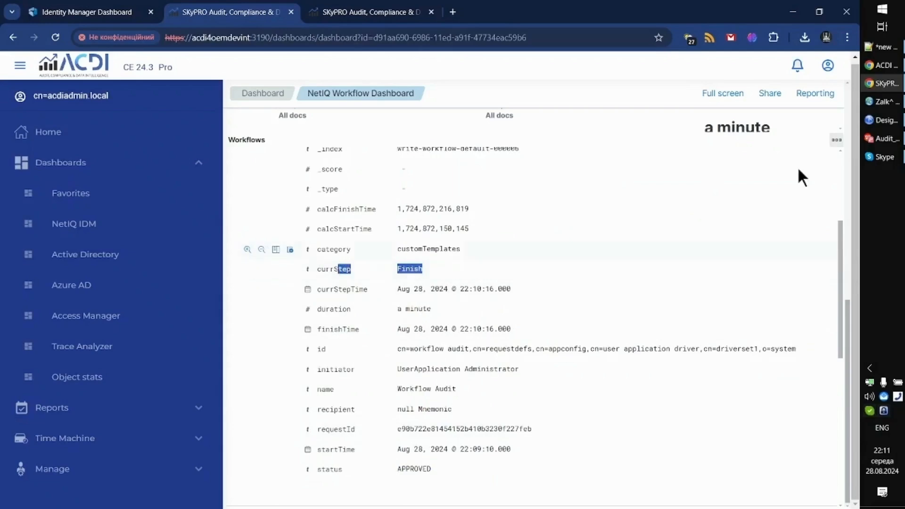
- Switch to Designer and open the field list of approval_form in the Workflow Audit definition
left_click(883, 120)
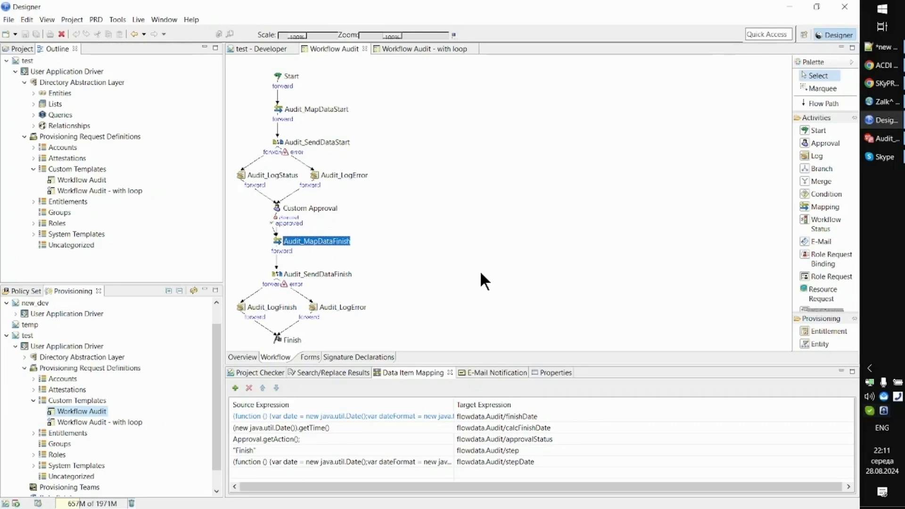
left_click(307, 358)
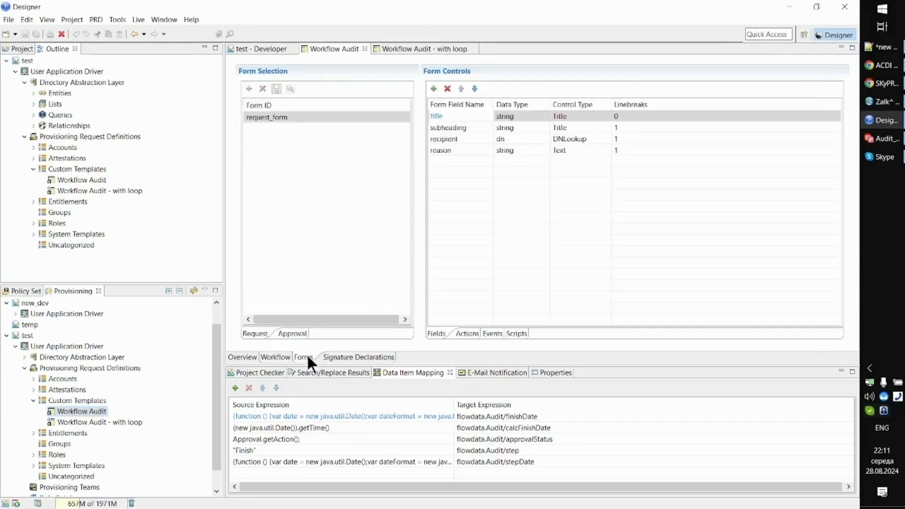
left_click(293, 333)
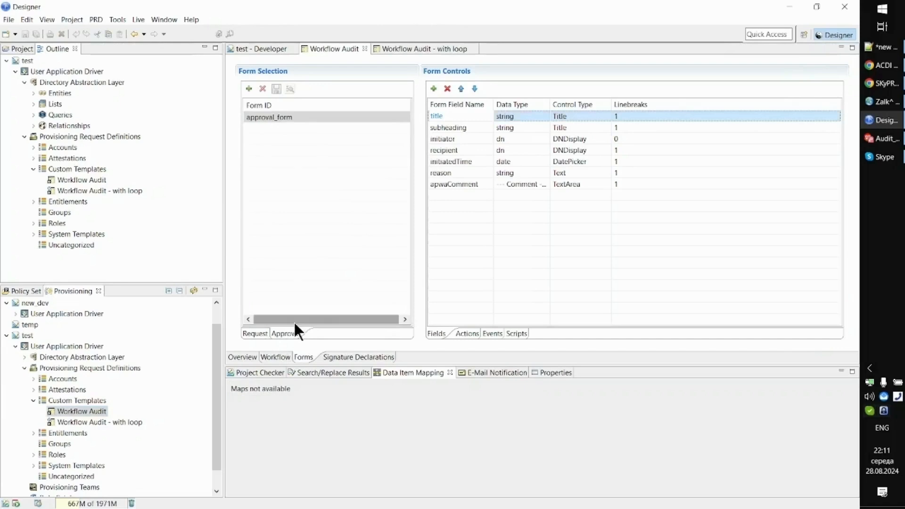
left_click(465, 184)
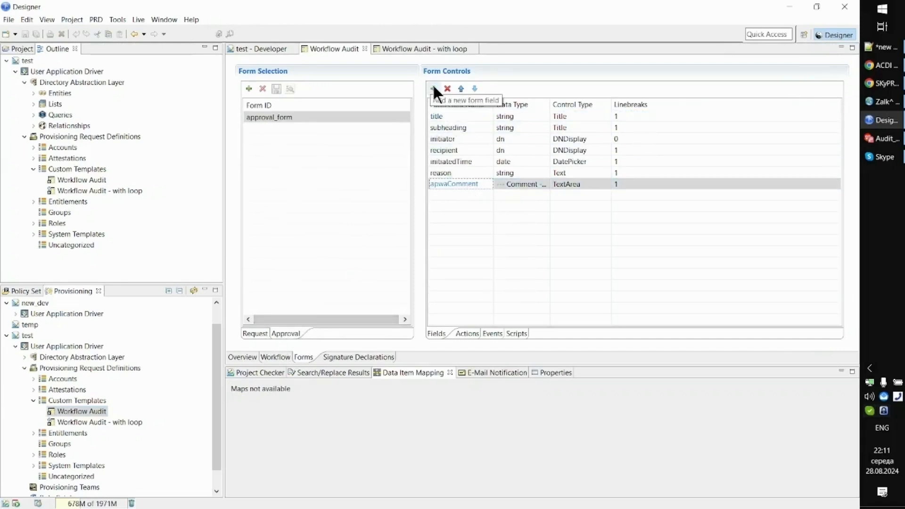
- Add a string text field named VeryImportantField after apwaComment in approval_form and save the workflow
left_click(433, 88)
left_click(451, 190)
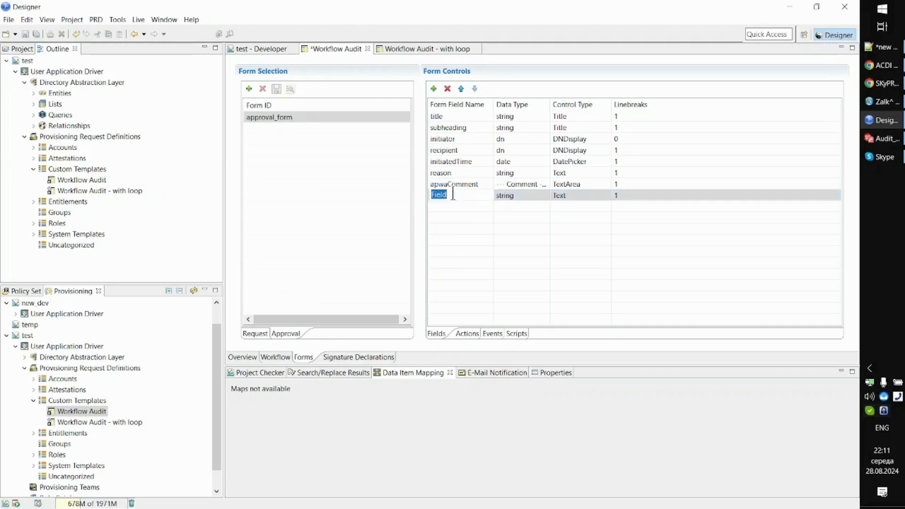
type("Verty")
key("BackSpace")
key("BackSpace")
type("yImportantField")
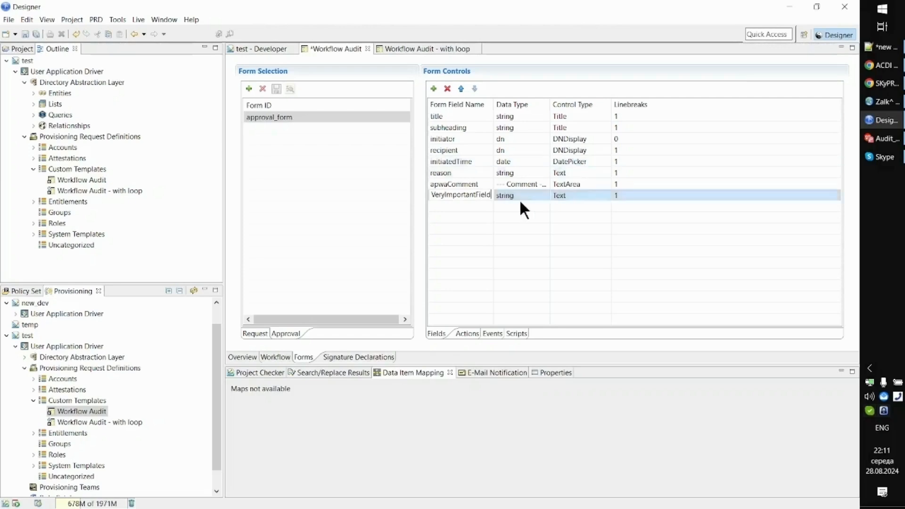
key("Return")
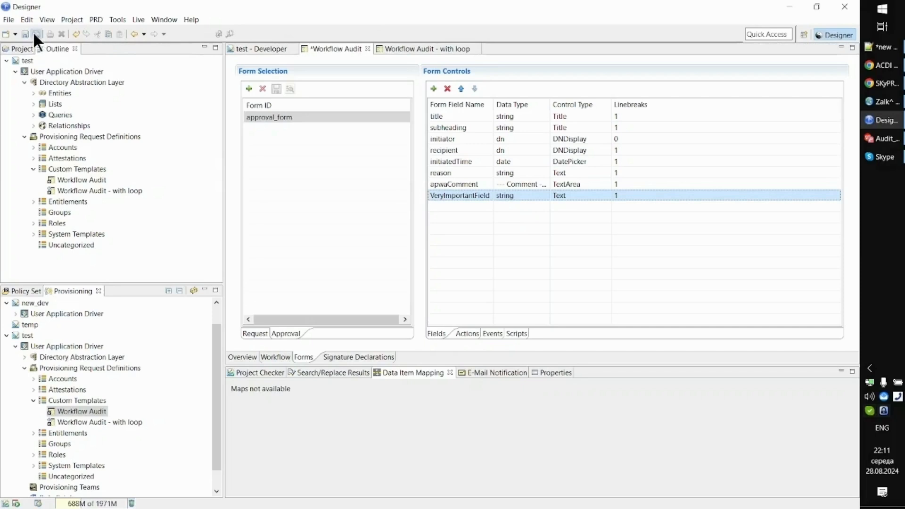
key("ctrl+s")
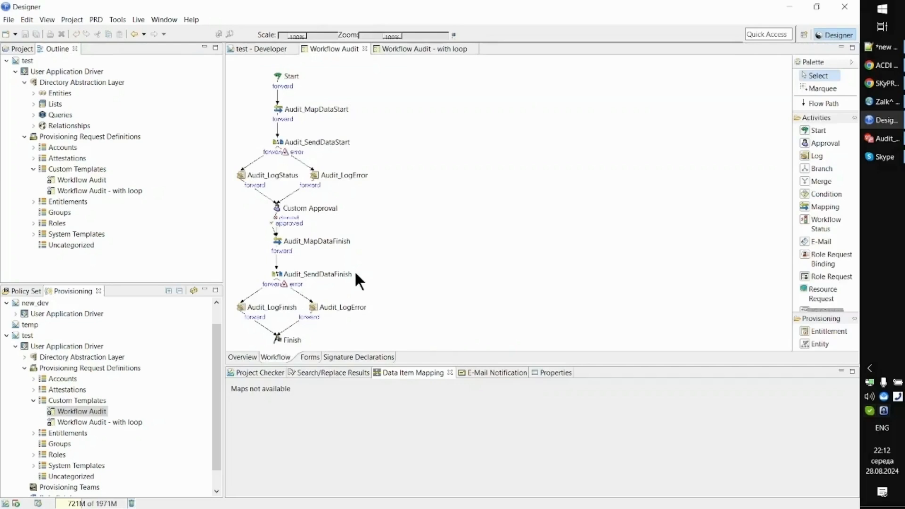
- Map all post-activity form fields of the Custom Approval activity to flowdata and save the workflow
double_click(318, 211)
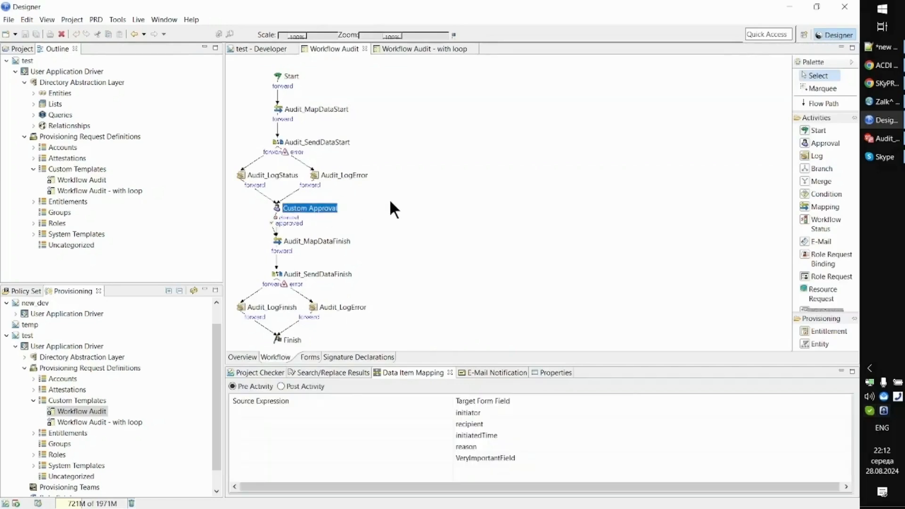
left_click(282, 386)
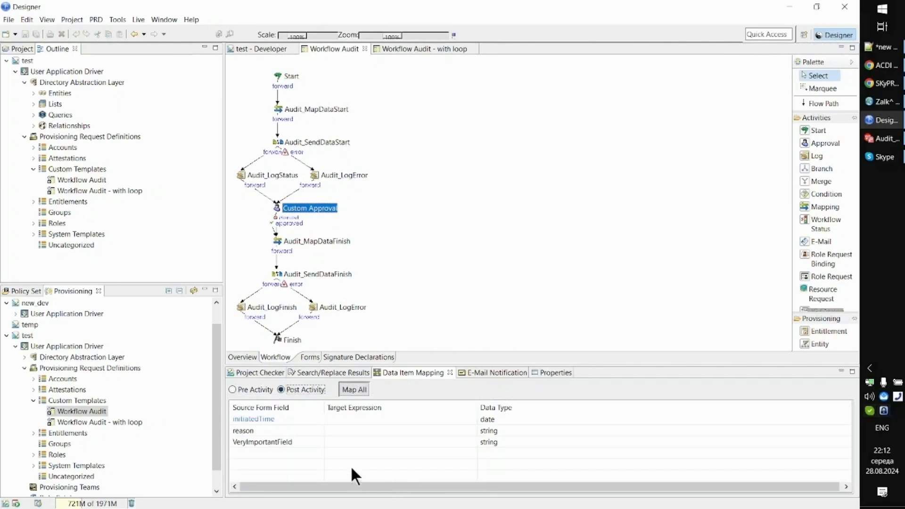
left_click(357, 388)
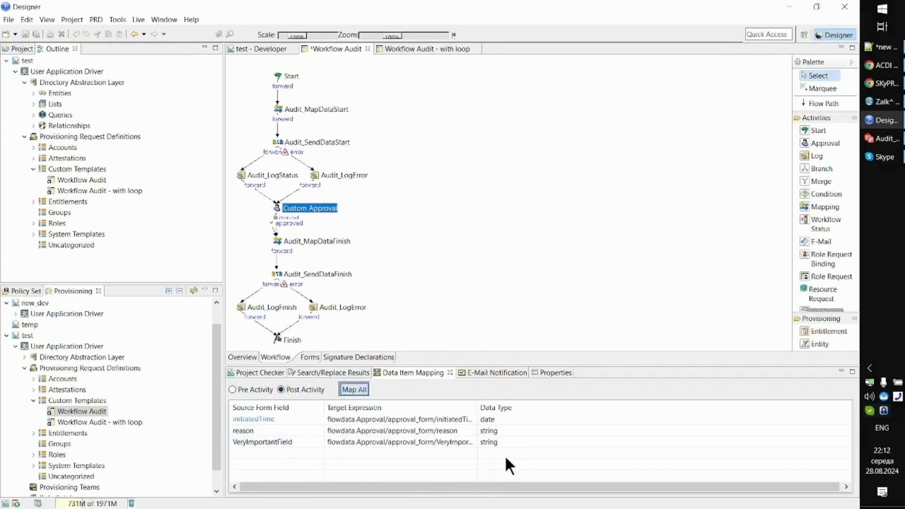
left_click(35, 32)
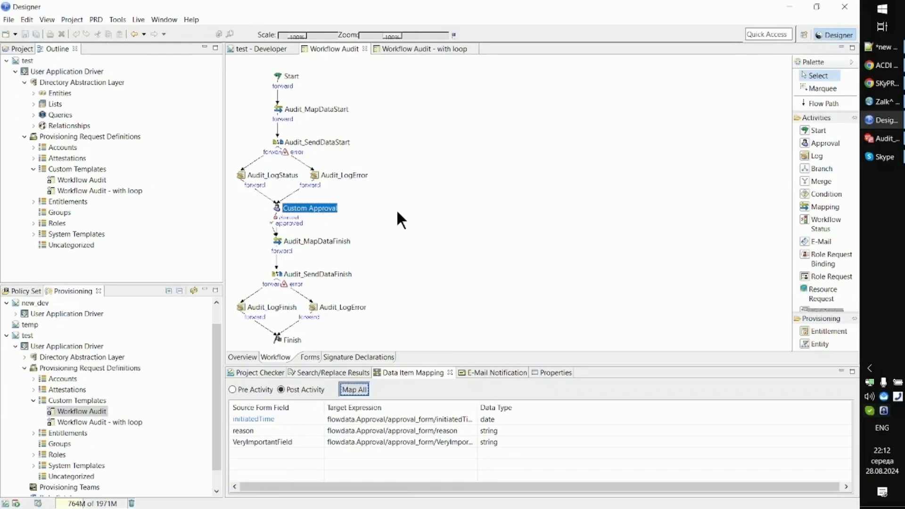
- Open the source expression of the Content item in Audit_SendDataFinish's pre-activity mapping for editing
left_click(322, 278)
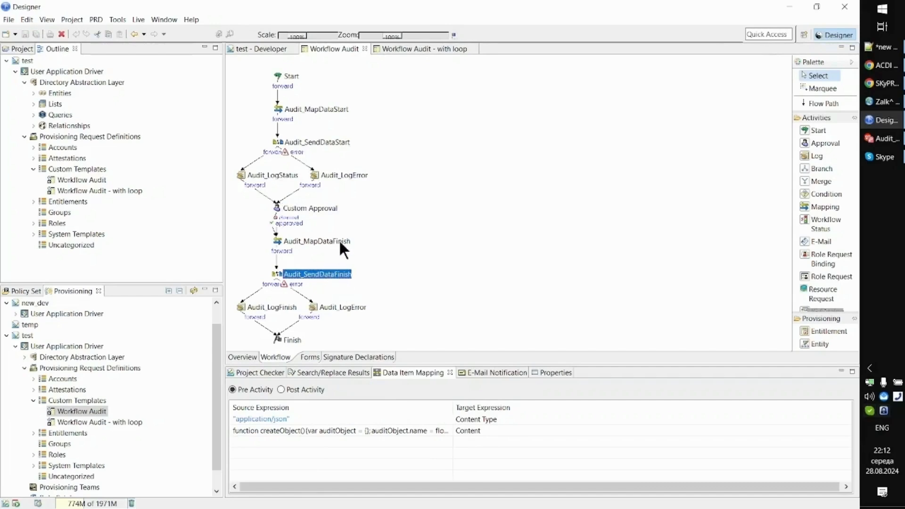
left_click(409, 425)
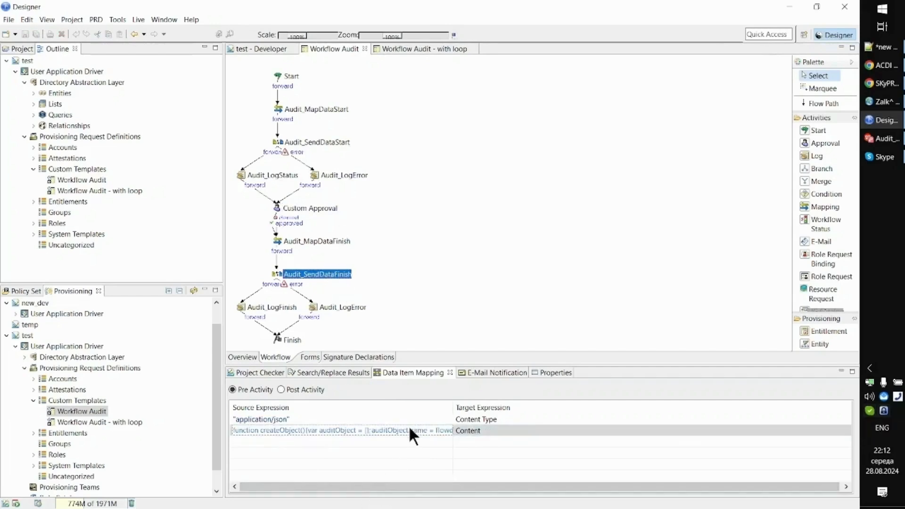
left_click(409, 430)
left_click(445, 429)
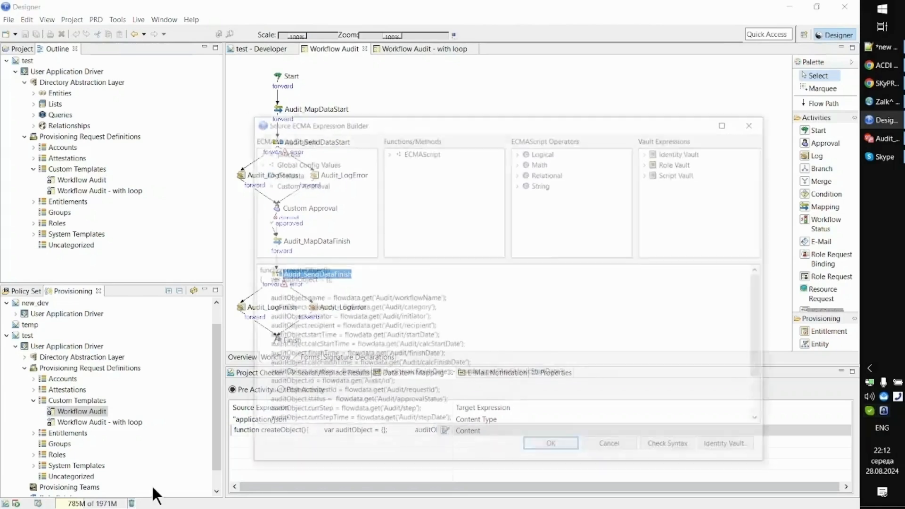
scroll(536, 381, "down", 2)
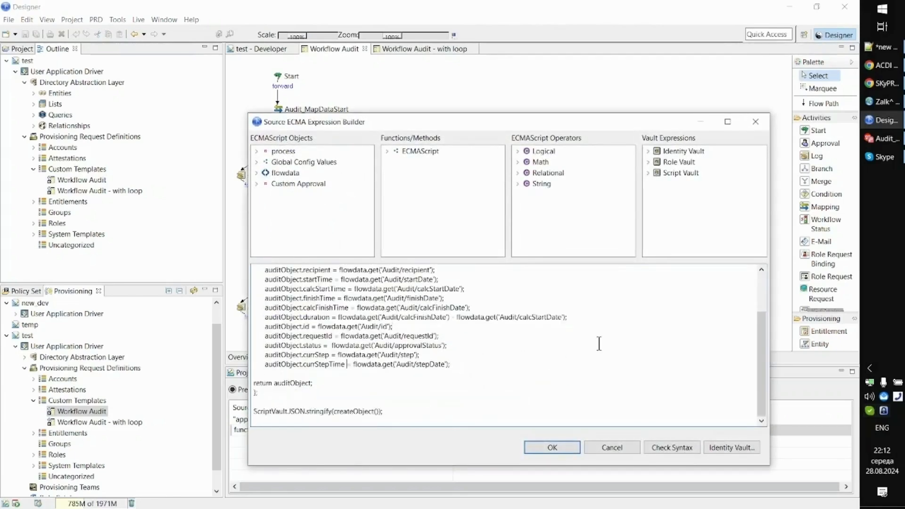
- Add a line reading auditObject.VeryImportantData below the currStepTime assignment in the createObject function
key("shift+Home")
key("ctrl+c")
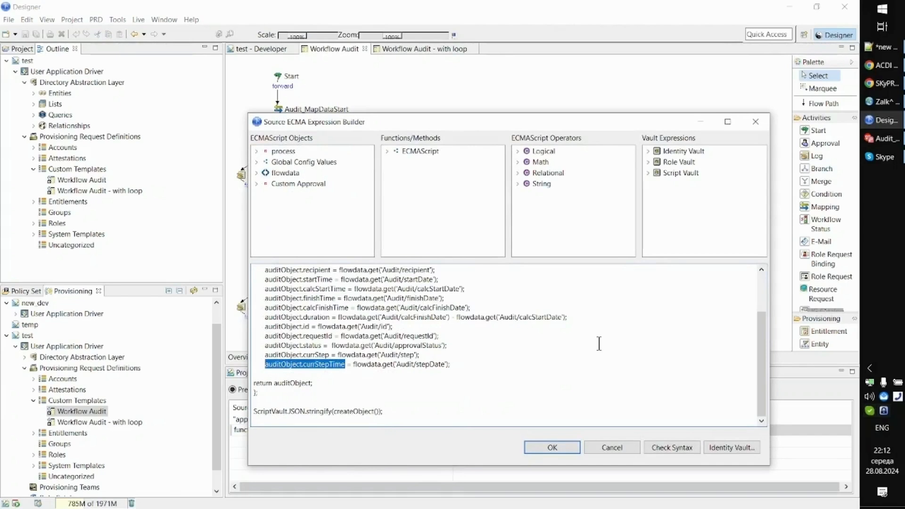
key("End")
key("Return")
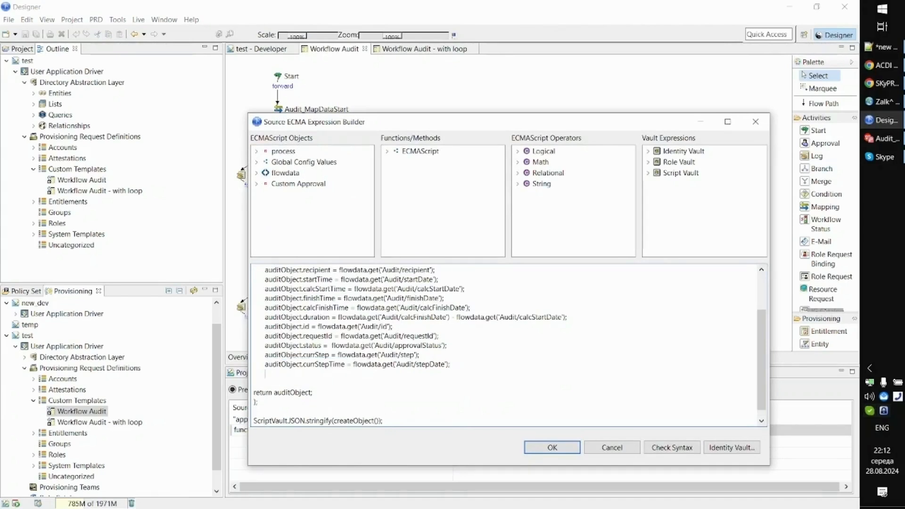
key("ctrl+v")
key("shift+Left")
key("shift+Left")
key("shift+Left")
key("shift+Left")
key("shift+Left")
key("shift+Left")
key("shift+Left")
key("shift+Left")
key("shift+Left")
key("shift+Left")
key("shift+Left")
key("shift+Left")
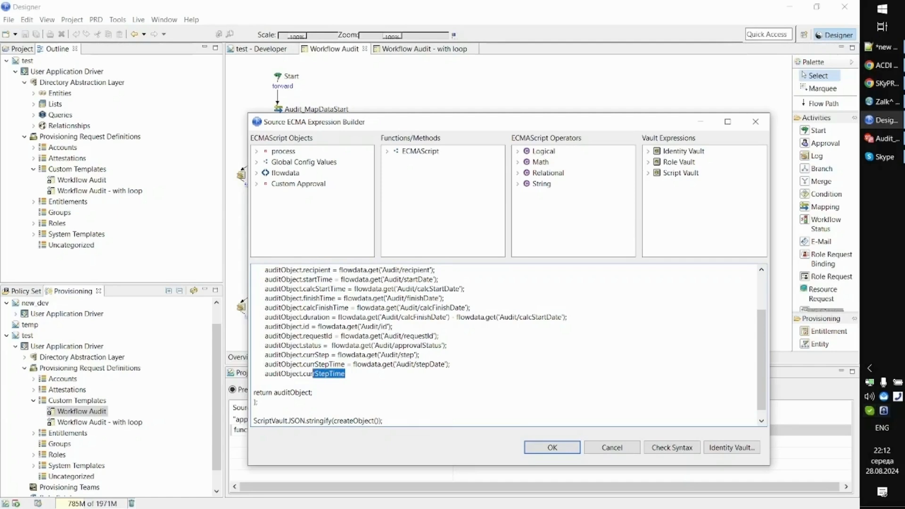
type("VerylmportantData")
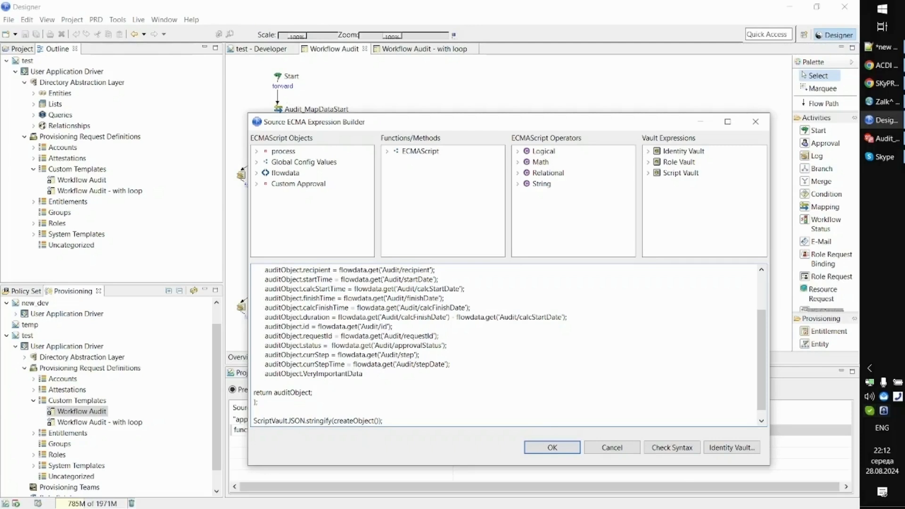
key("shift+Home")
key("shift+Right")
key("shift+Right")
key("shift+Right")
key("shift+Right")
key("shift+Right")
key("shift+Right")
key("shift+Right")
key("shift+Right")
key("shift+Right")
key("shift+Right")
key("shift+Right")
key("shift+Right")
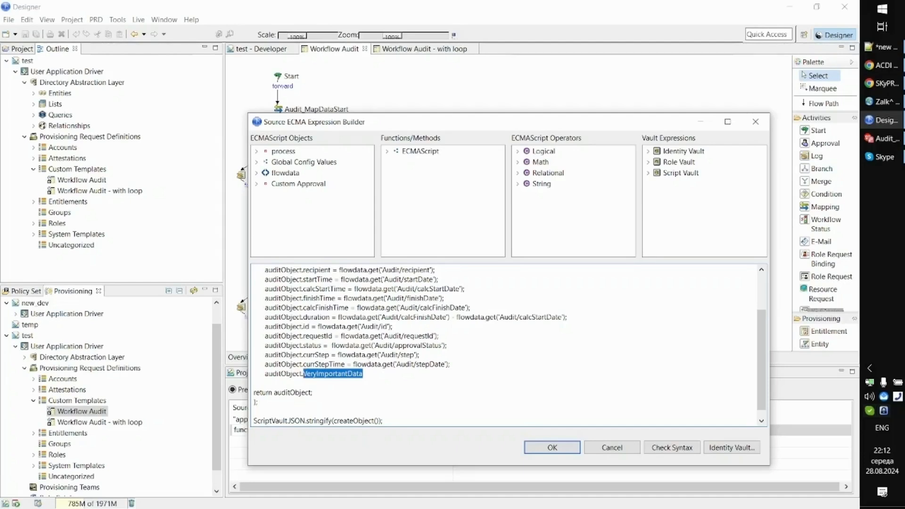
- Assign flowdata.get('Approval/approval_form/VeryImportantField'); to auditObject.VeryImportantData, inserting the field from the flowdata objects
key("End")
type("=")
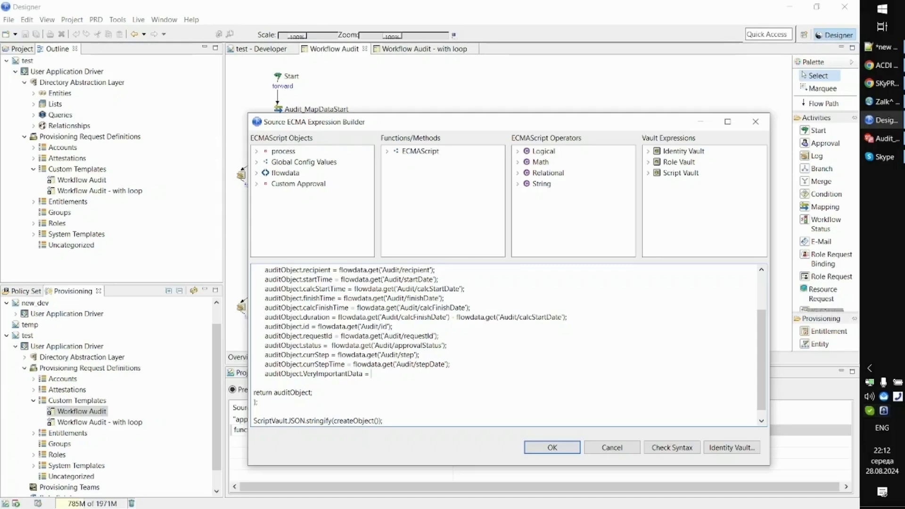
left_click(255, 173)
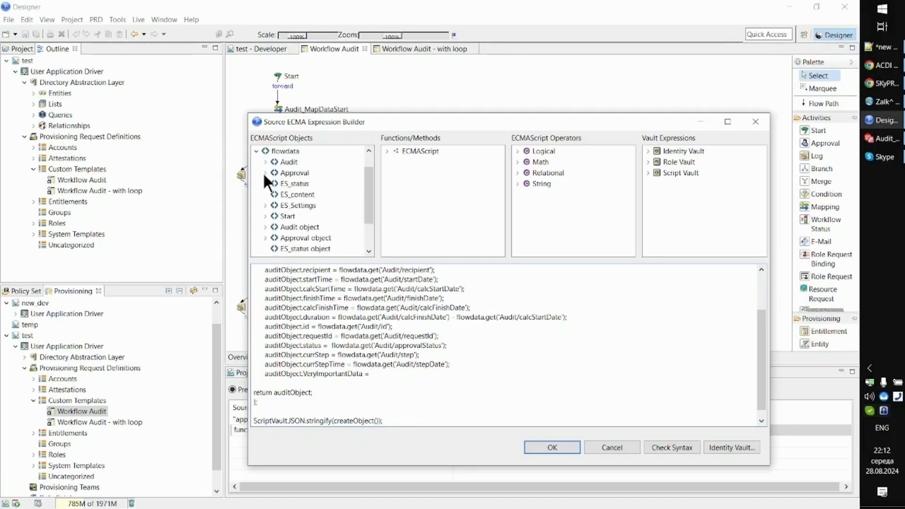
left_click(265, 173)
left_click(275, 184)
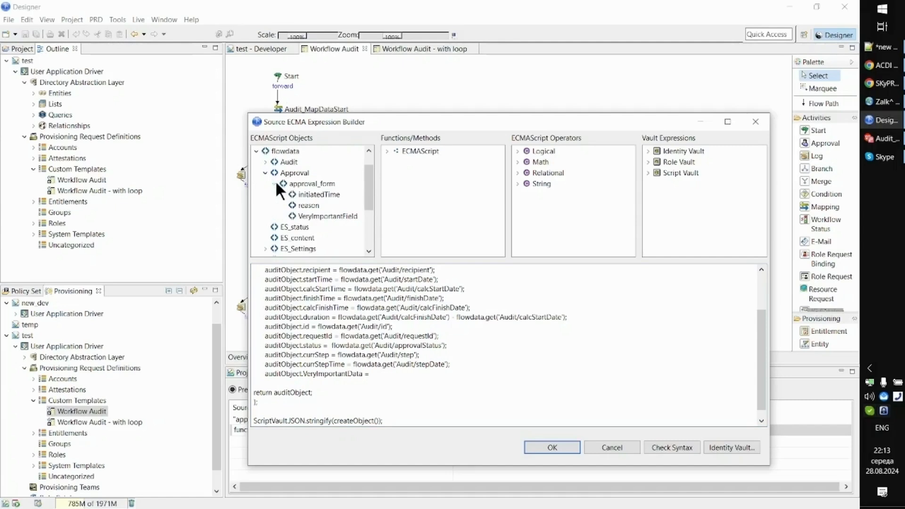
double_click(326, 216)
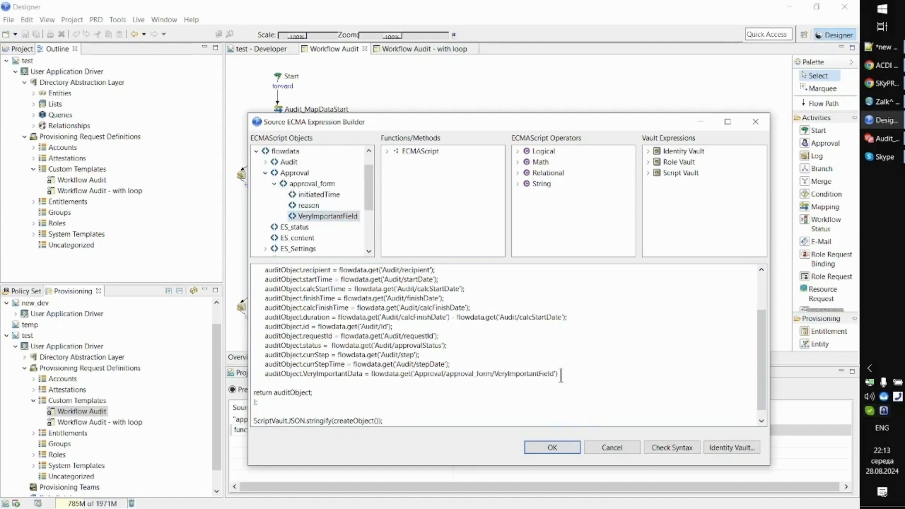
type(";")
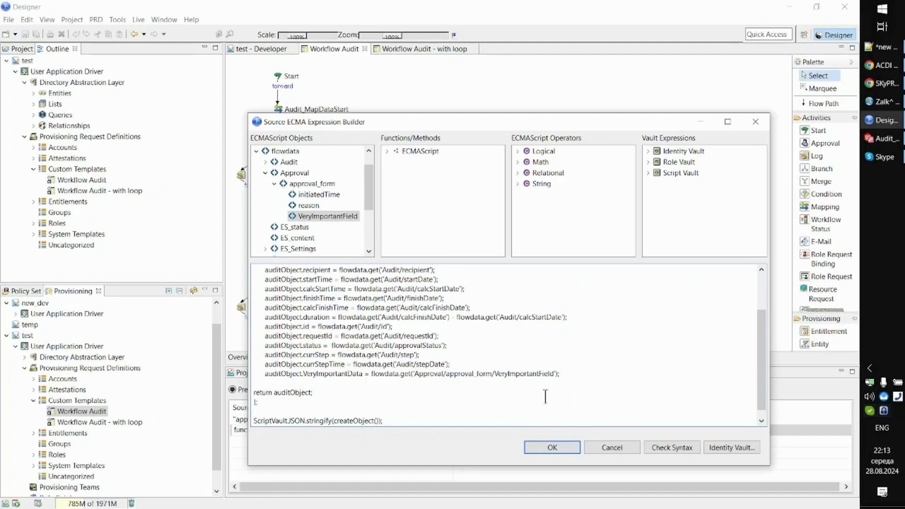
- Check the expression's syntax, accept the edited Content expression and save the workflow
left_click(671, 448)
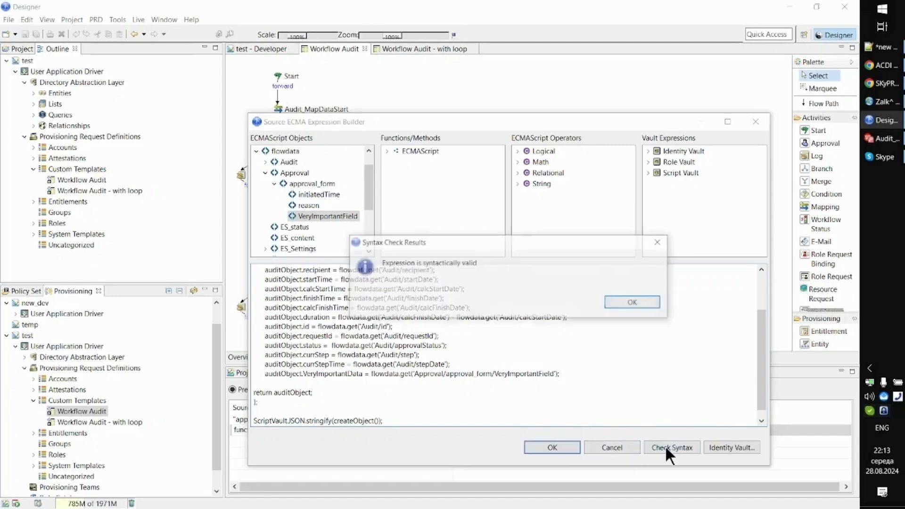
left_click(643, 302)
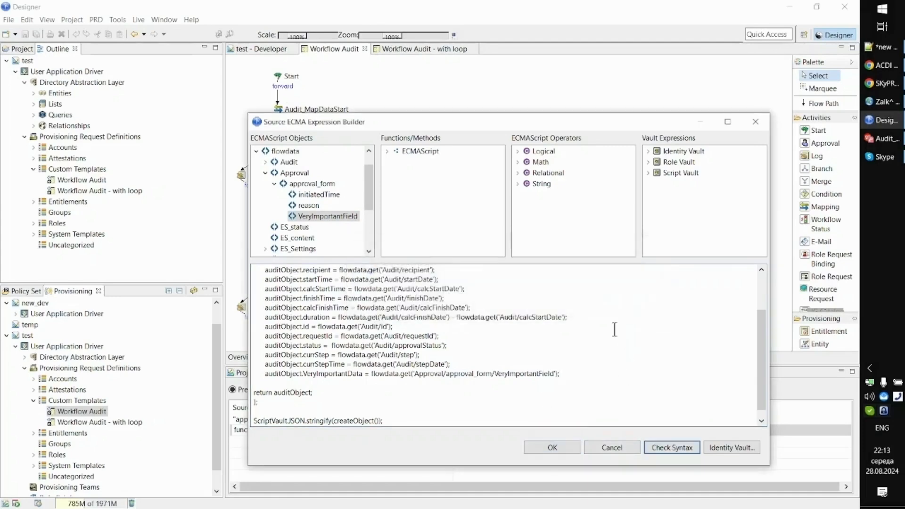
left_click(568, 446)
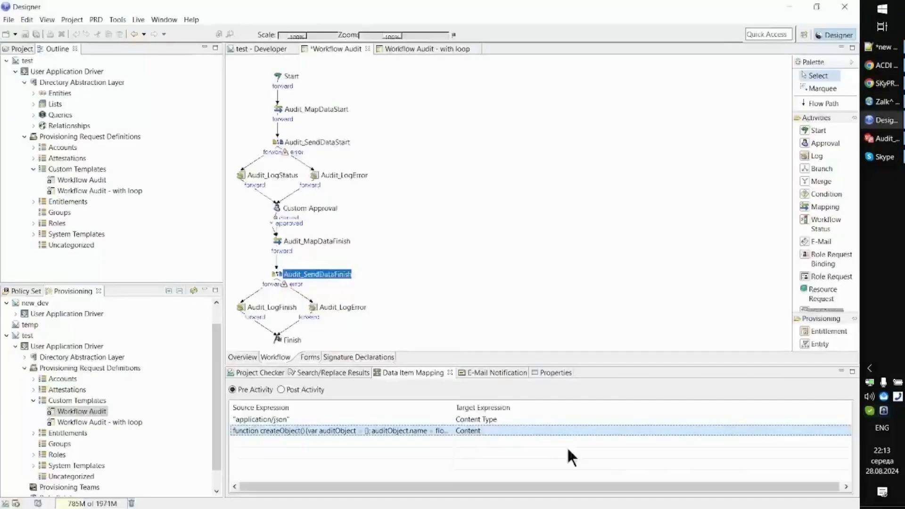
left_click(36, 32)
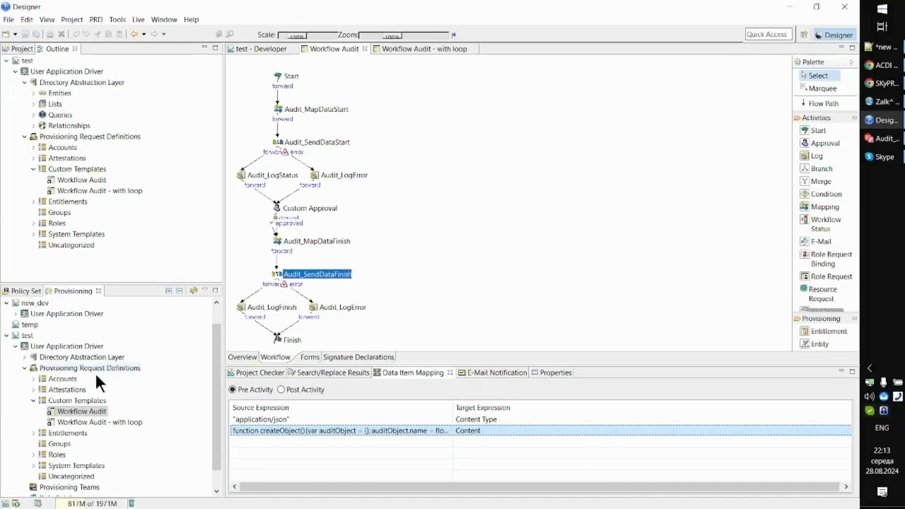
- Deploy the Workflow Audit request definition to eDirectory and close the deployment results
right_click(84, 411)
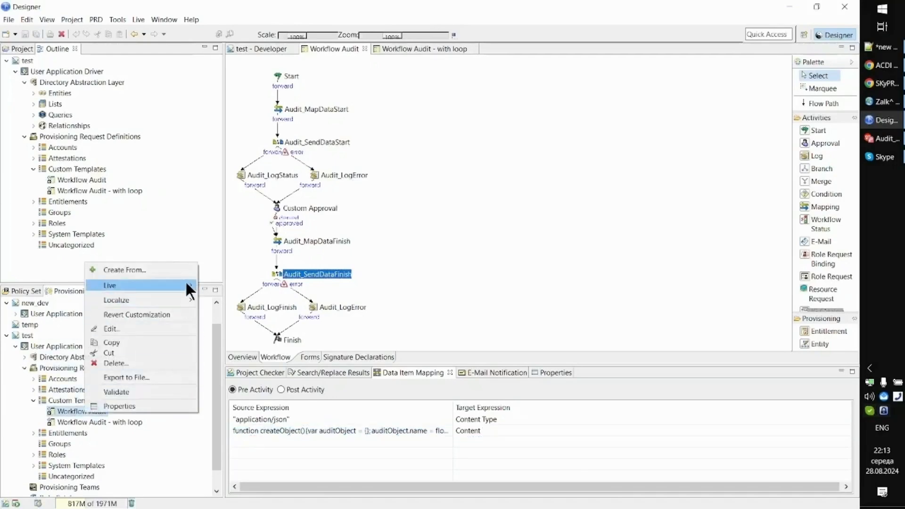
mouse_move(185, 281)
left_click(221, 305)
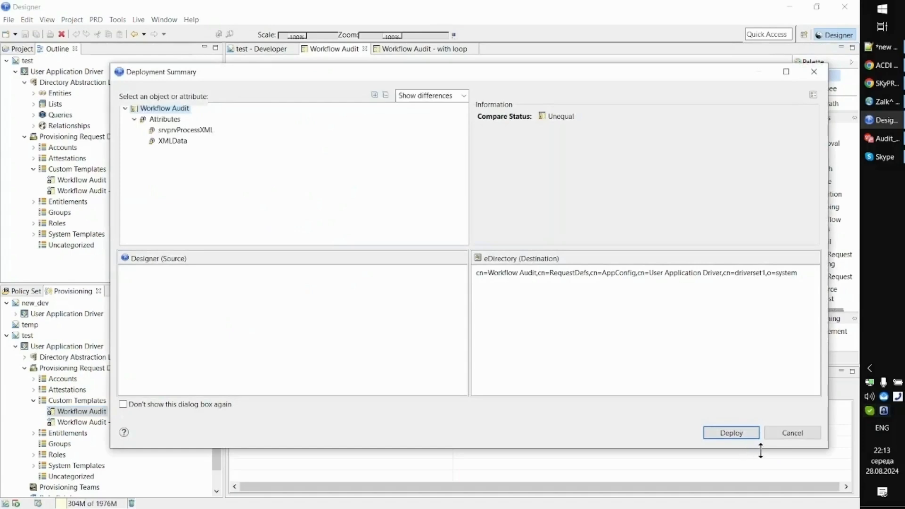
left_click(732, 433)
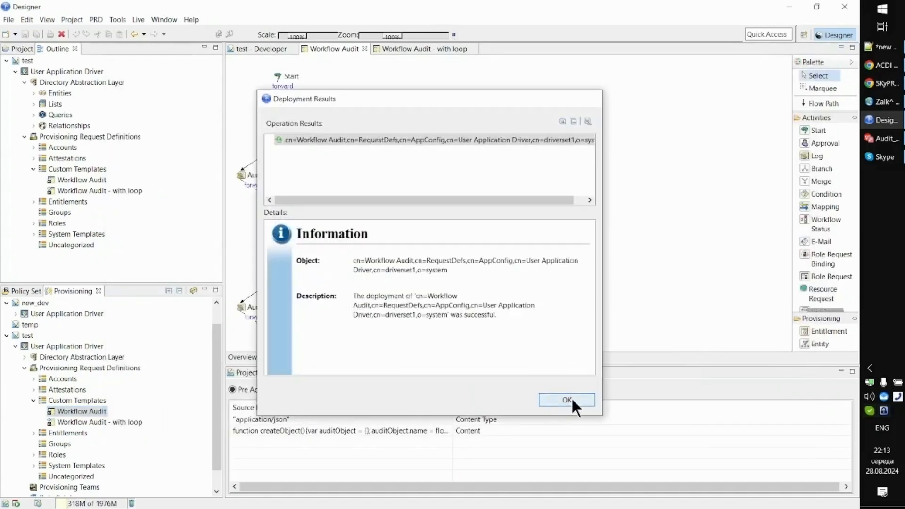
left_click(572, 401)
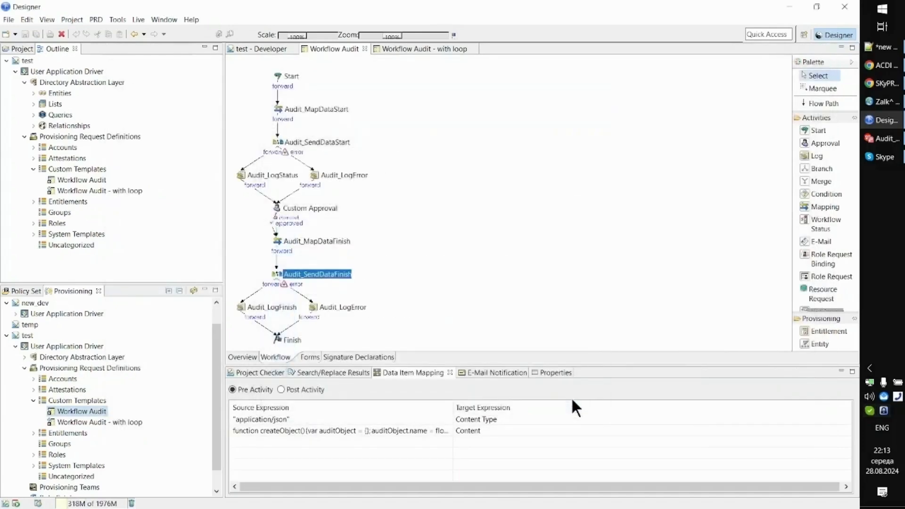
- Switch to the ACDI dashboard in the browser and collapse the expanded Workflow Audit record
left_click(883, 83)
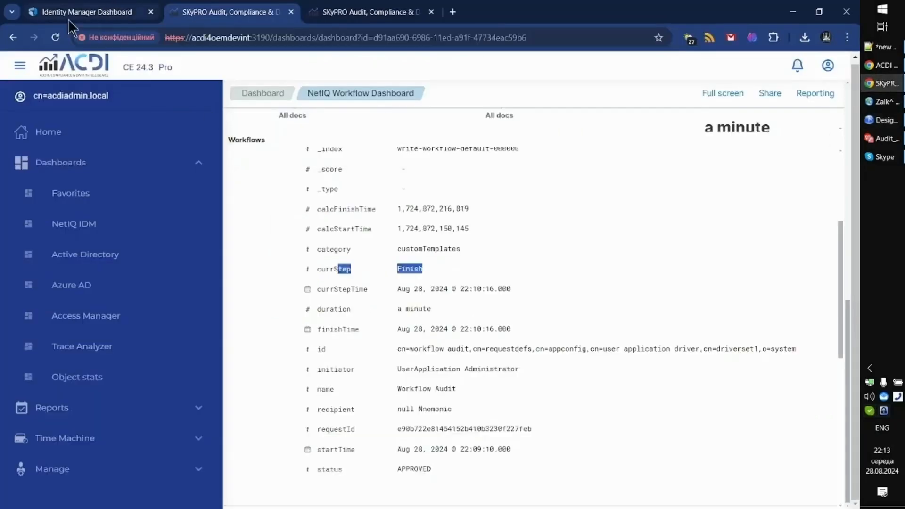
scroll(283, 179, "up", 2)
scroll(282, 179, "up", 3)
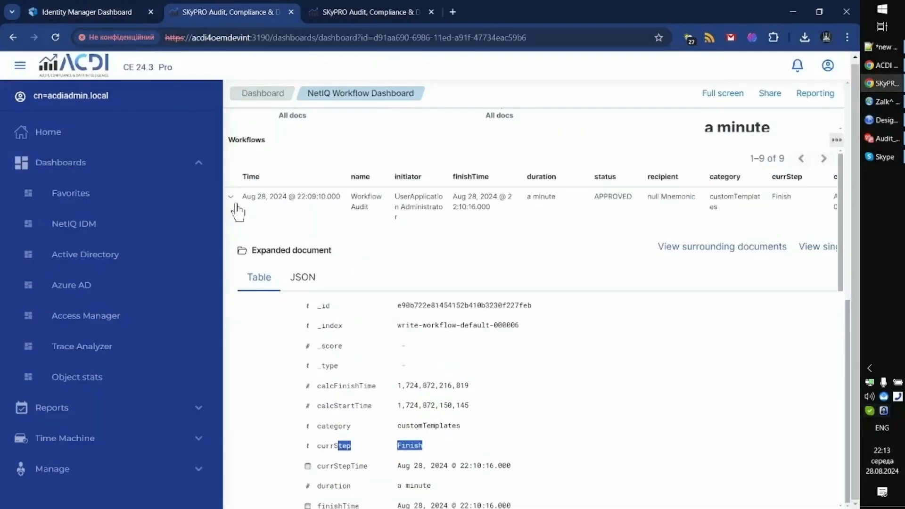
left_click(231, 198)
- In the Identity Manager Dashboard, start a new request for others, search permissions for "work" and choose the Workflow Audit template
left_click(75, 12)
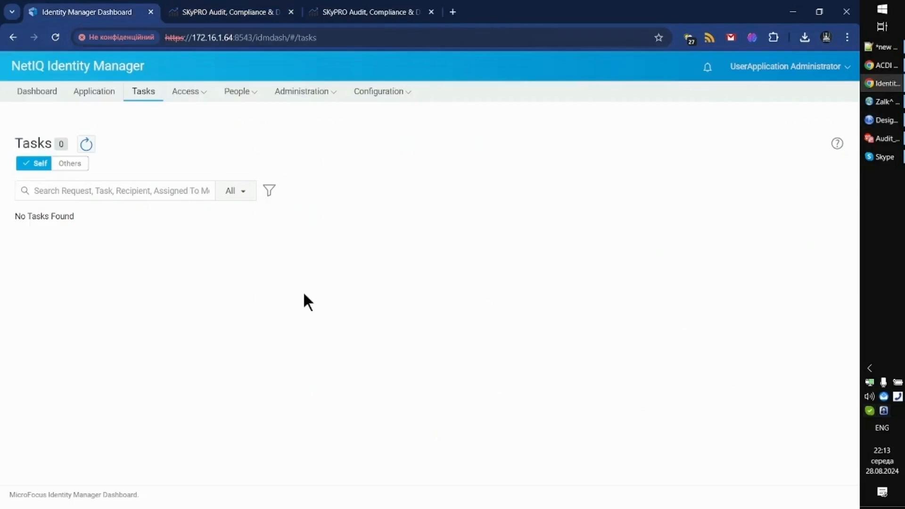
left_click(38, 91)
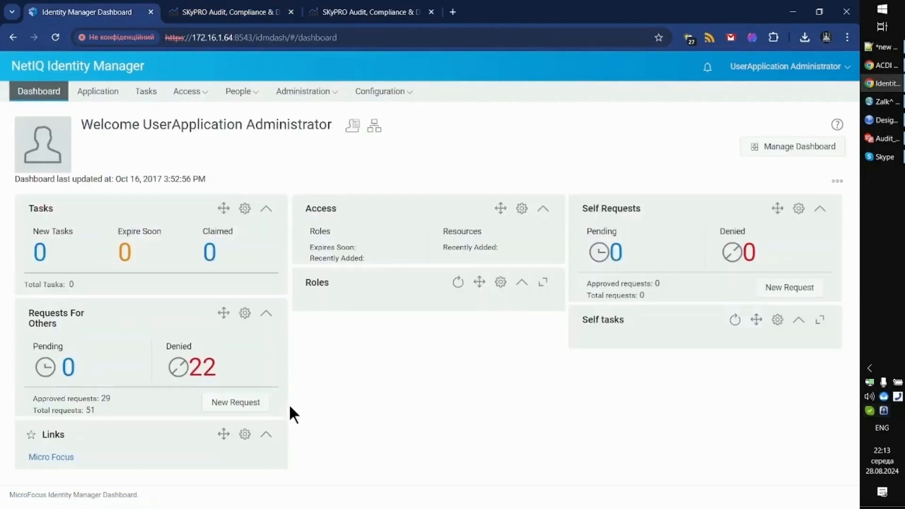
left_click(236, 402)
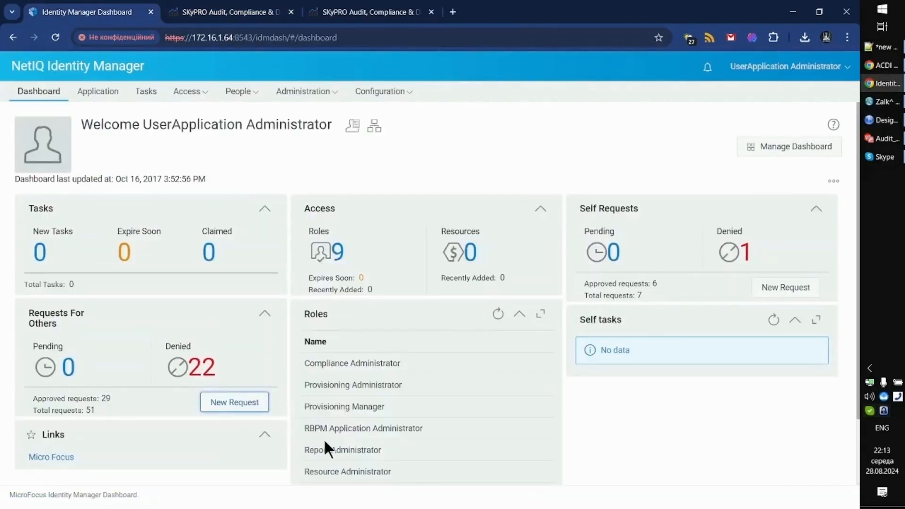
left_click(194, 283)
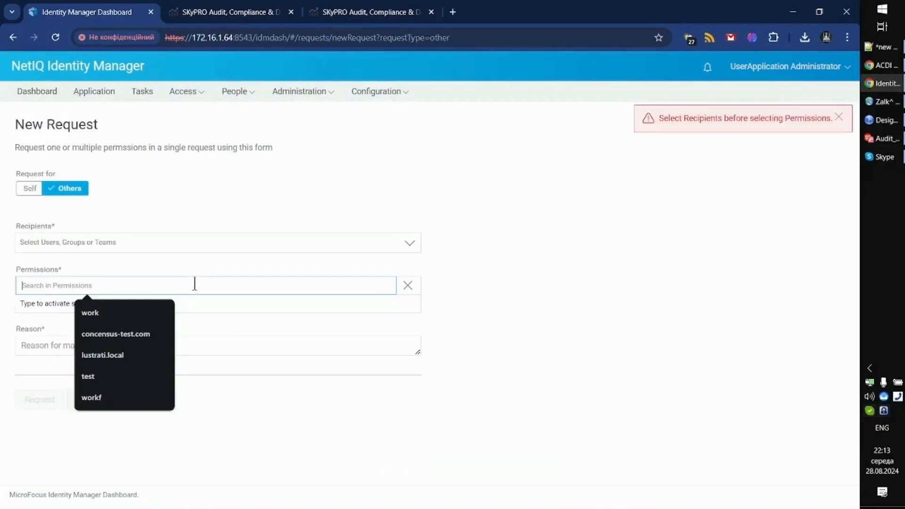
type("work")
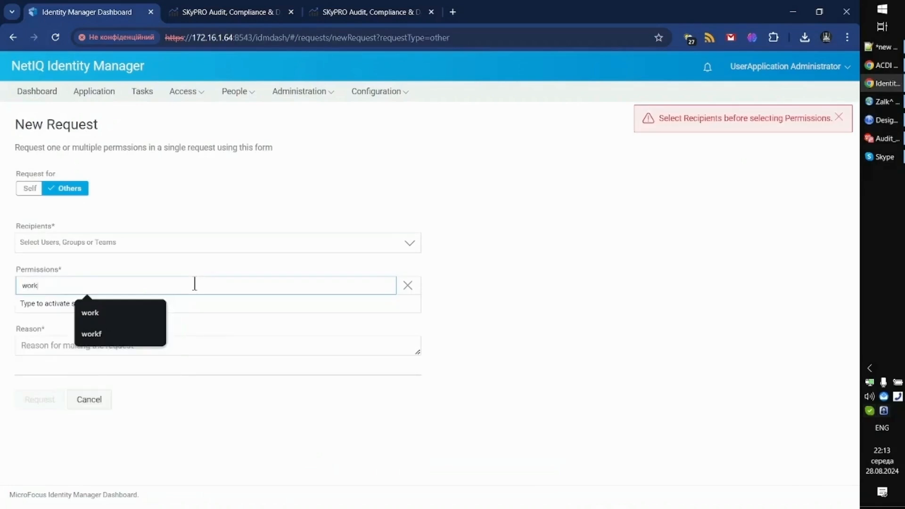
scroll(179, 370, "down", 5)
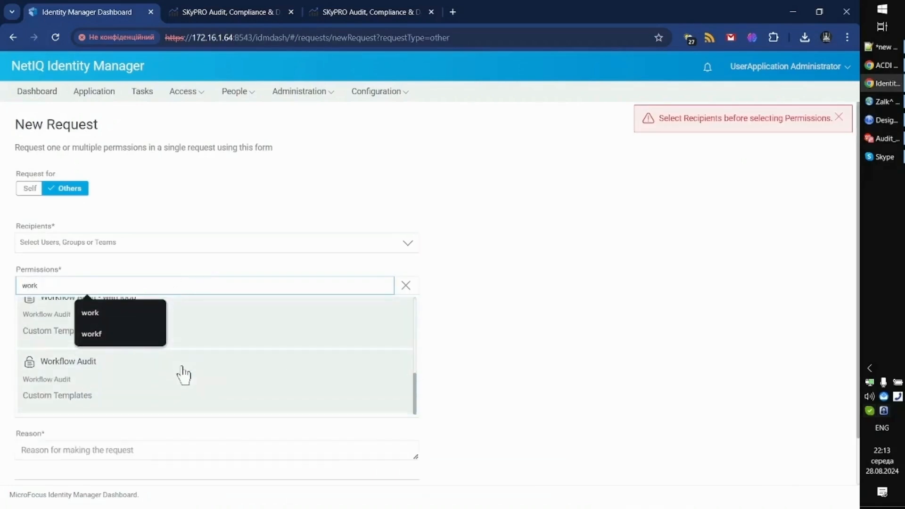
left_click(125, 389)
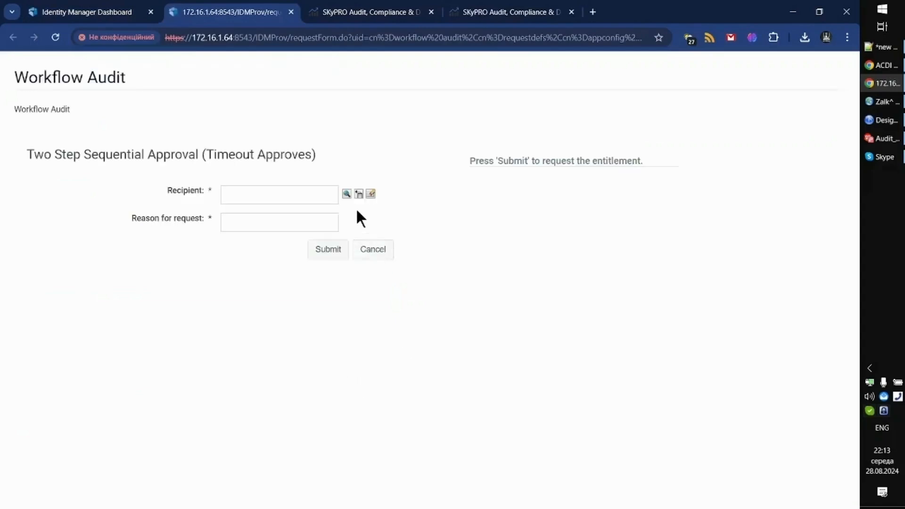
- Submit the request form with recipient Mnemonic ou from the previous selections and reason "test 0002", and close the form page
left_click(358, 193)
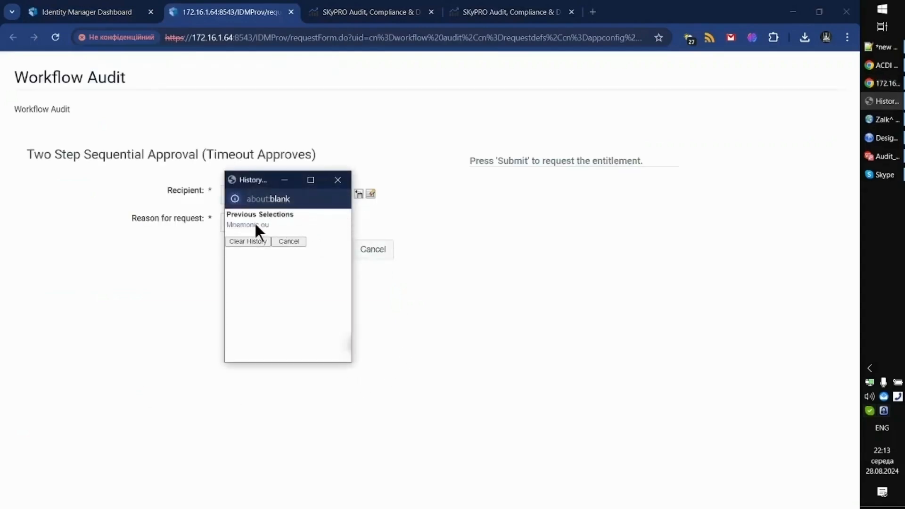
left_click(254, 222)
left_click(265, 221)
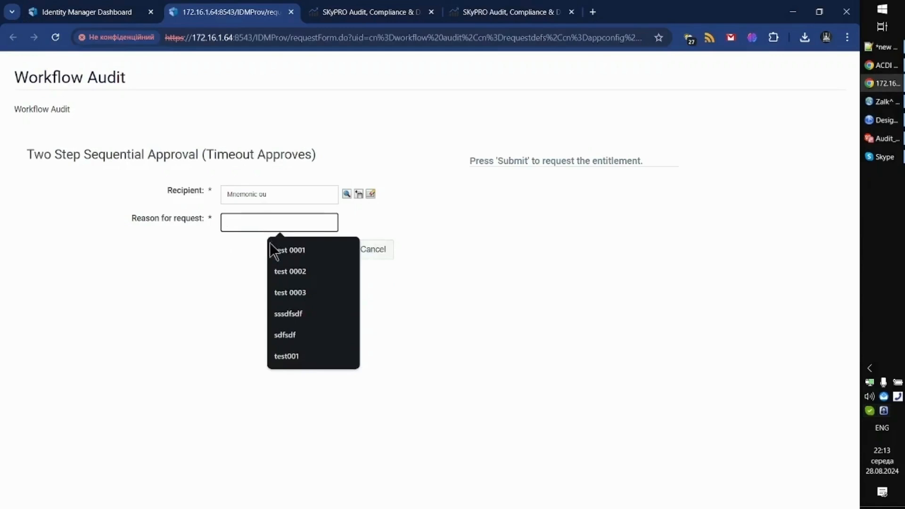
left_click(281, 272)
left_click(327, 250)
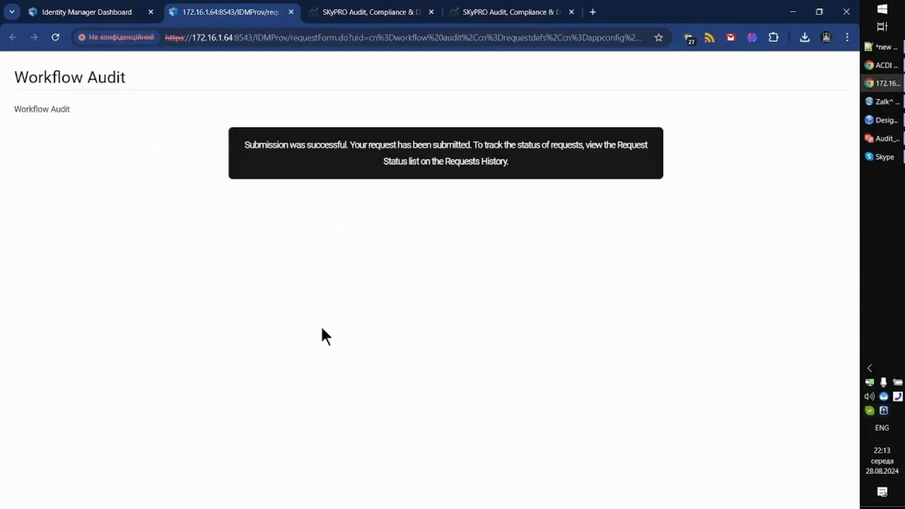
key("ctrl+w")
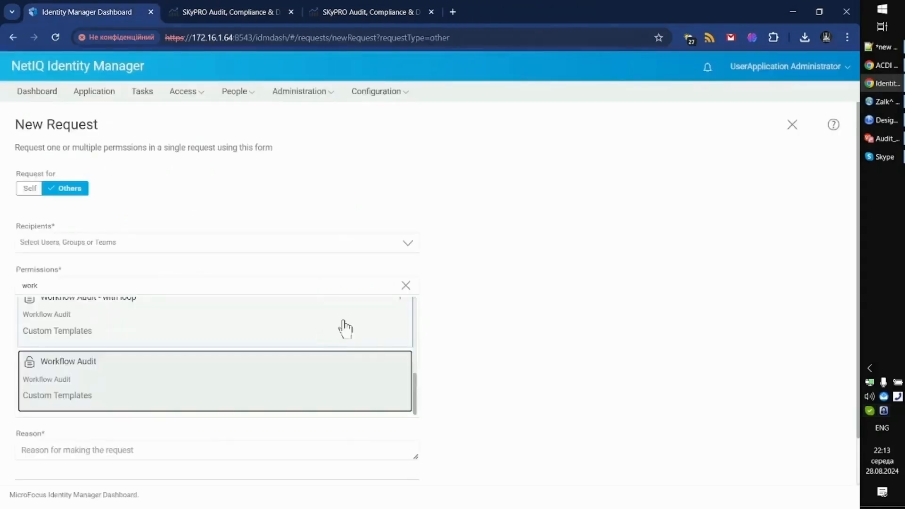
- Open the Workflow Audit custom approval task and enter "comment 002" as its comment
left_click(145, 95)
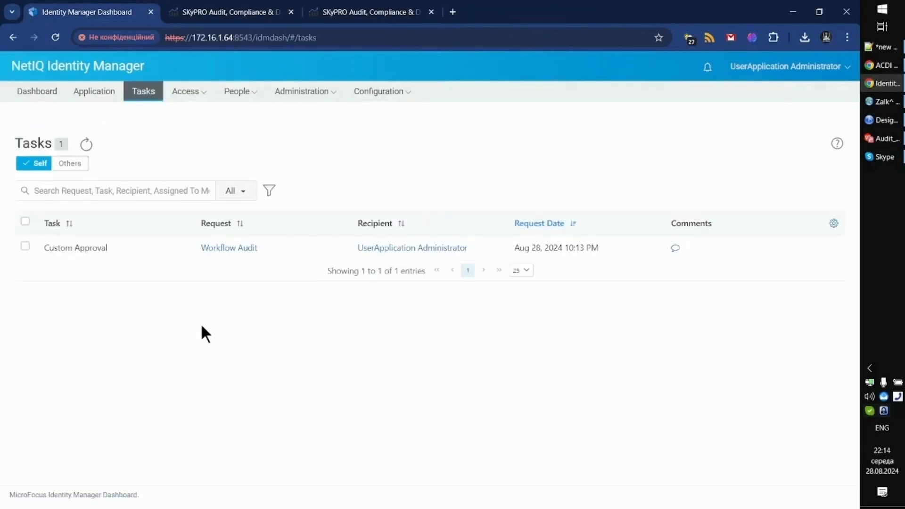
left_click(237, 249)
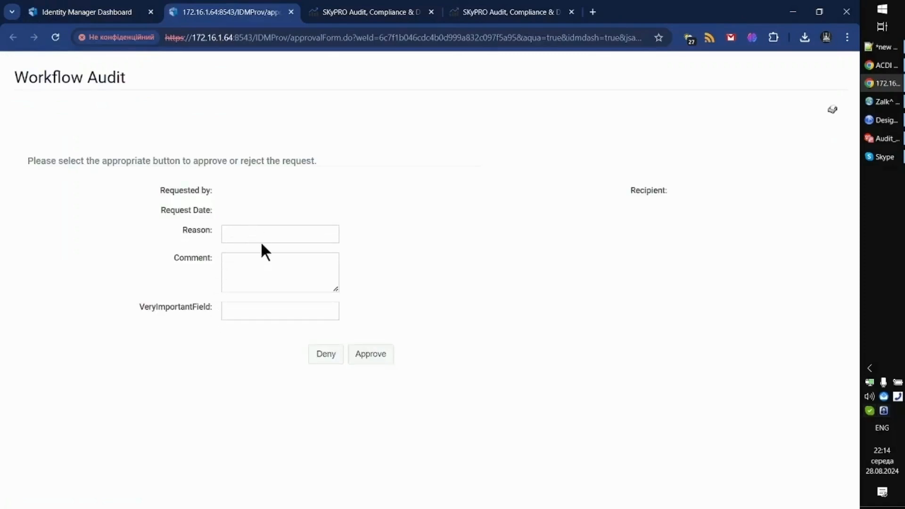
left_click(237, 314)
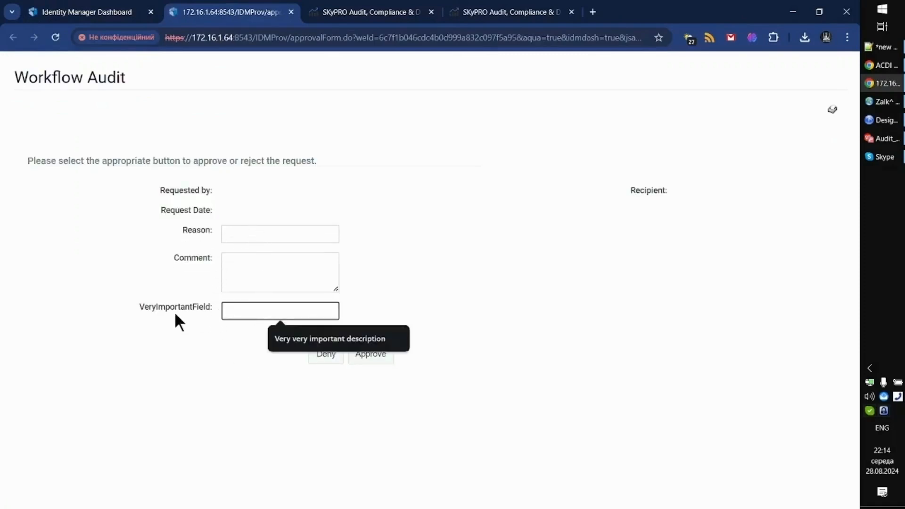
left_click(269, 281)
type("co")
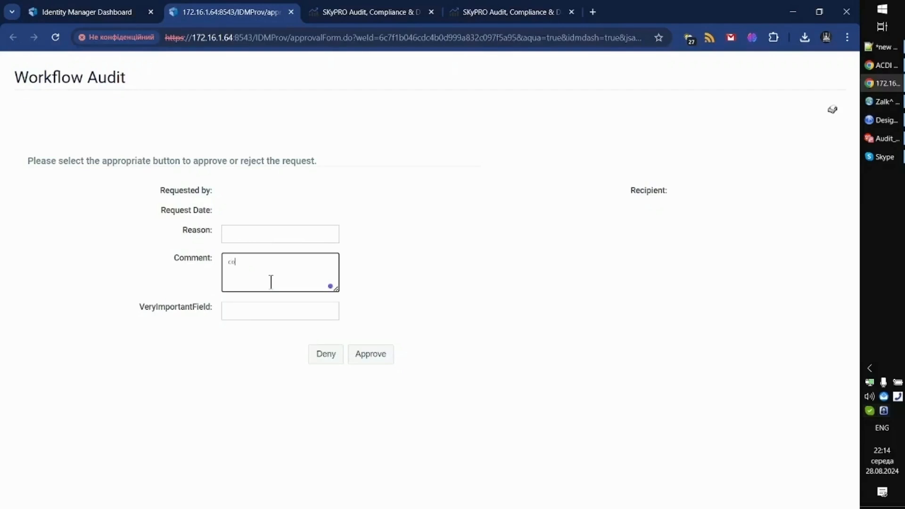
type("mment 002")
- Set VeryImportantField to "Very very important description" and deny the request
left_click(280, 310)
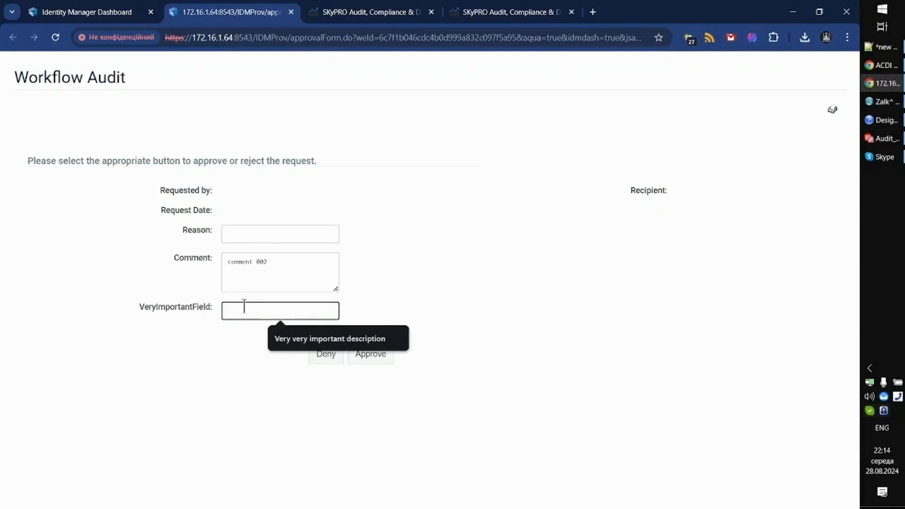
type("very very")
left_click(302, 338)
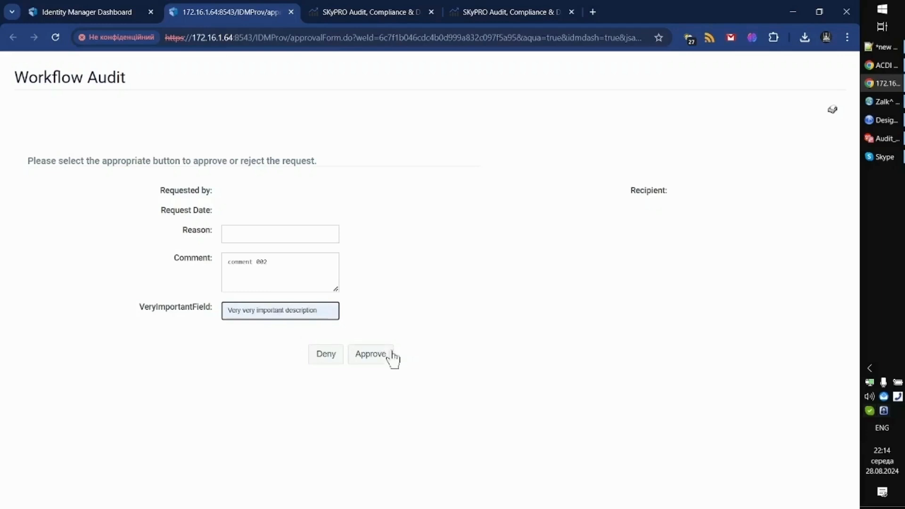
left_click(255, 312)
left_click(324, 357)
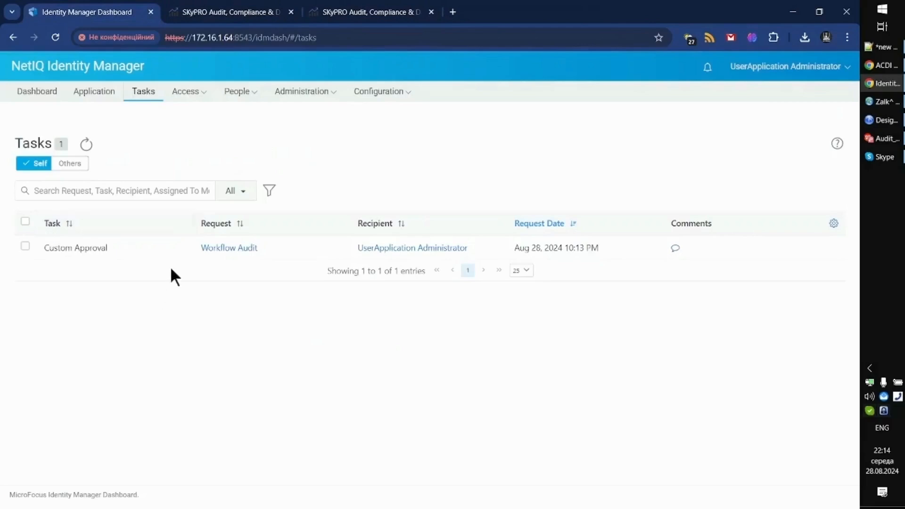
- Return to the NetIQ Workflow Dashboard and expand the newest Workflow Audit record
left_click(209, 12)
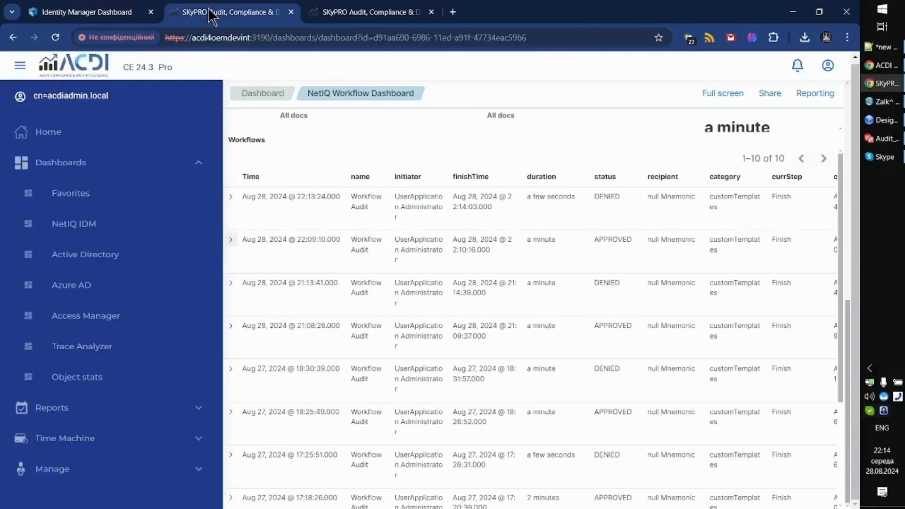
scroll(290, 203, "up", 3)
scroll(291, 205, "down", 1)
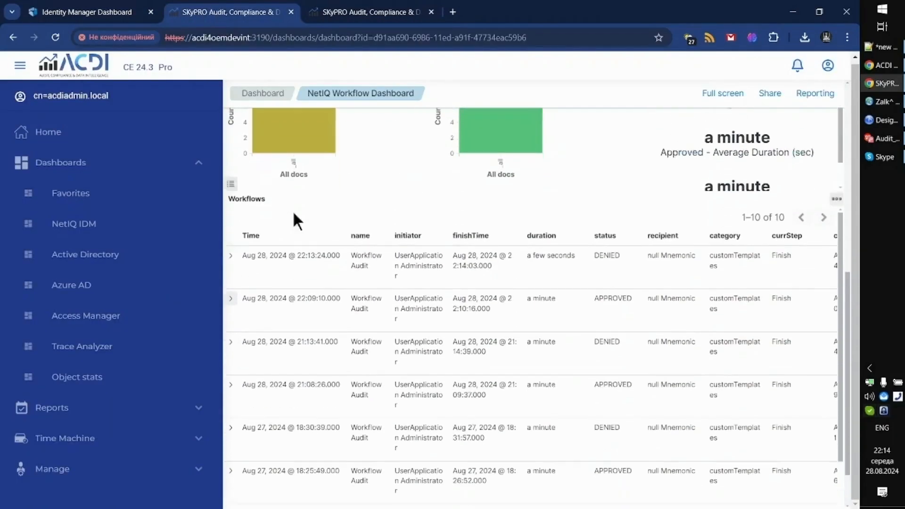
left_click(230, 256)
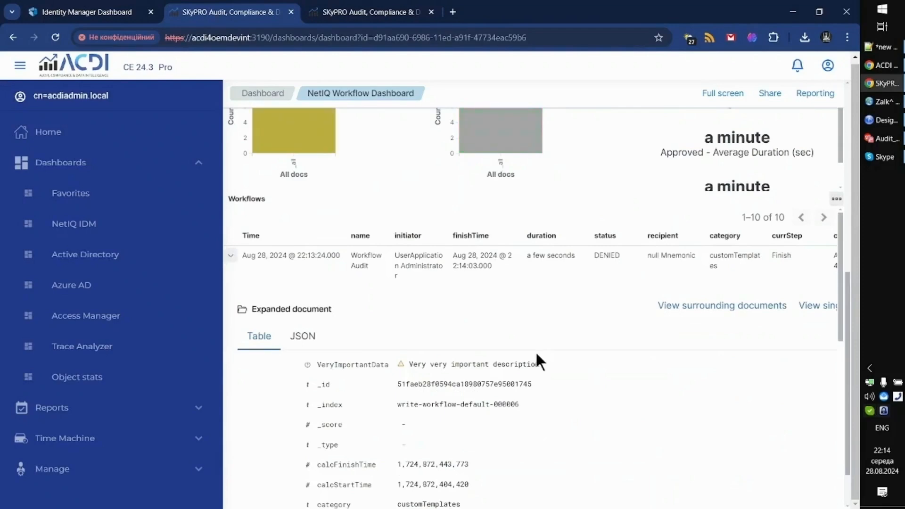
- Examine the expanded record's status, currStep and VeryImportantData fields
scroll(533, 368, "down", 10)
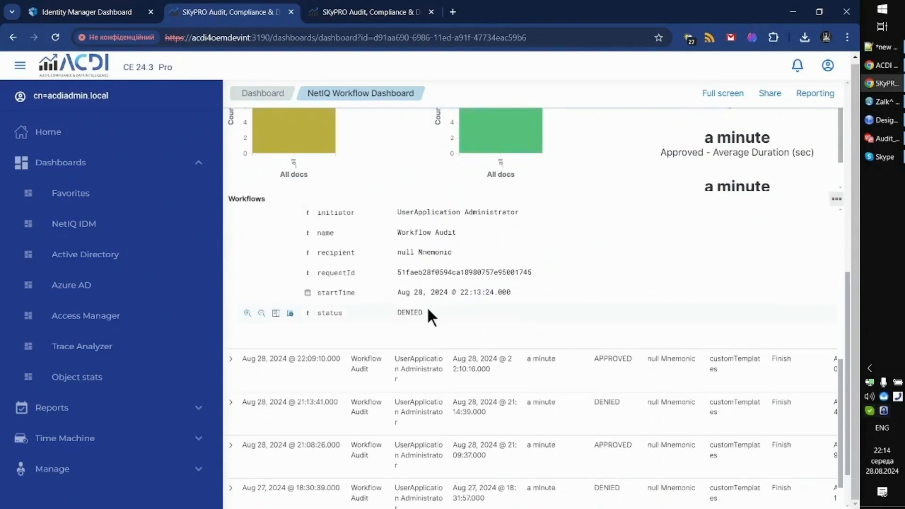
scroll(446, 316, "up", 3)
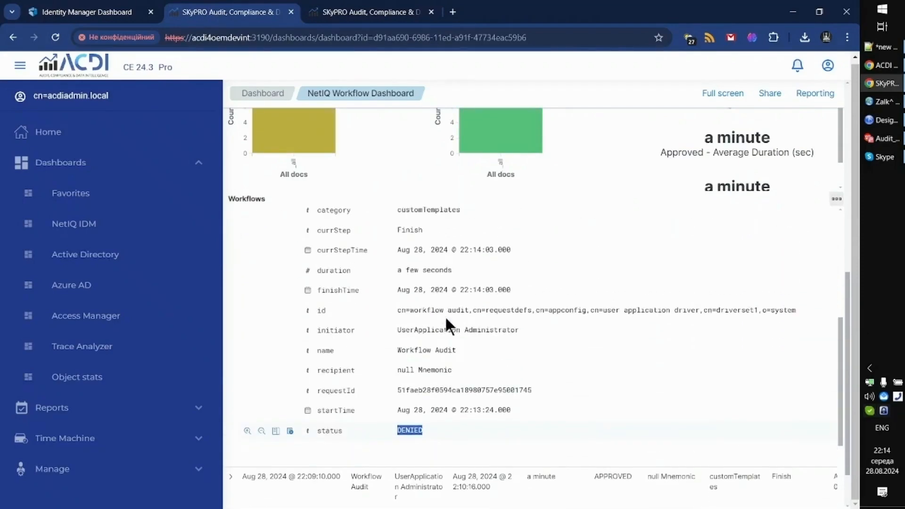
left_click(444, 291)
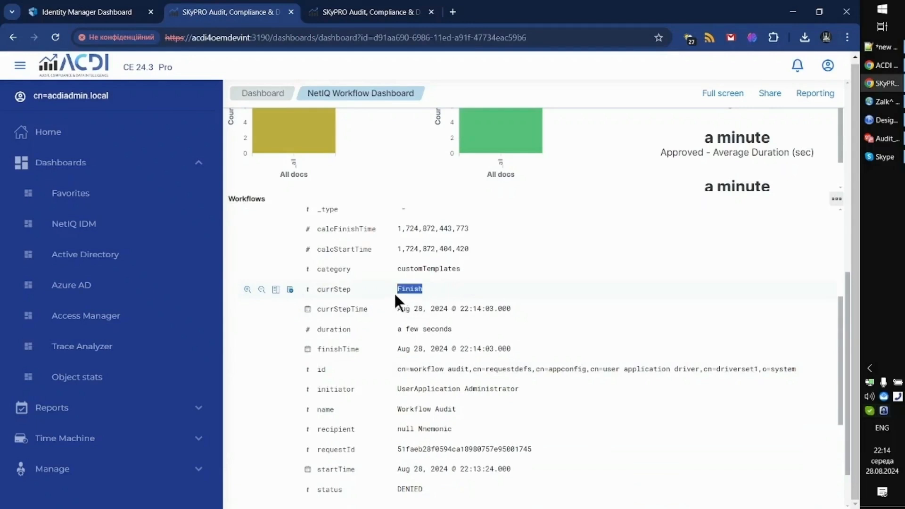
scroll(457, 290, "up", 4)
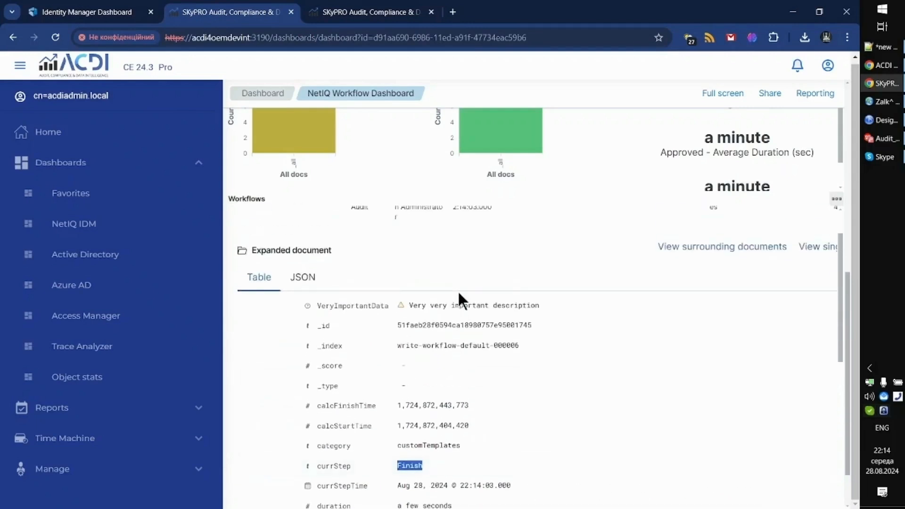
left_click_drag(377, 306, 333, 307)
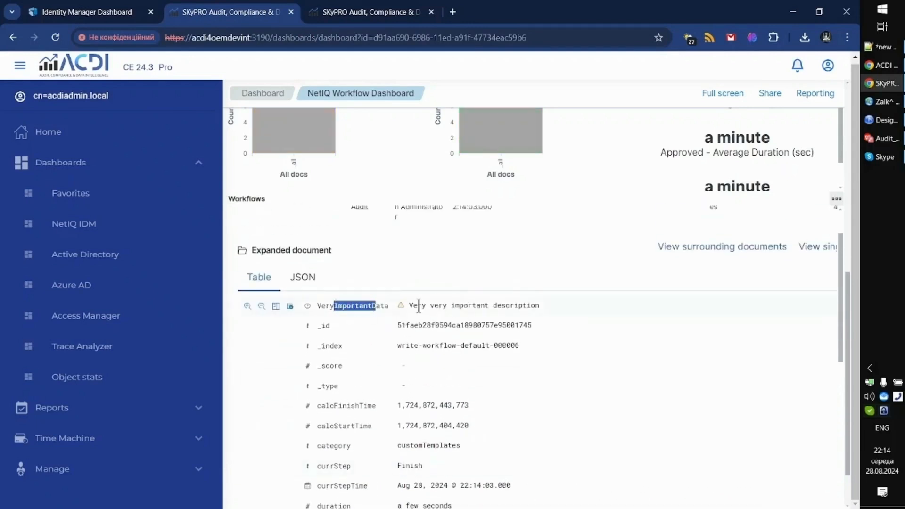
left_click_drag(410, 307, 541, 304)
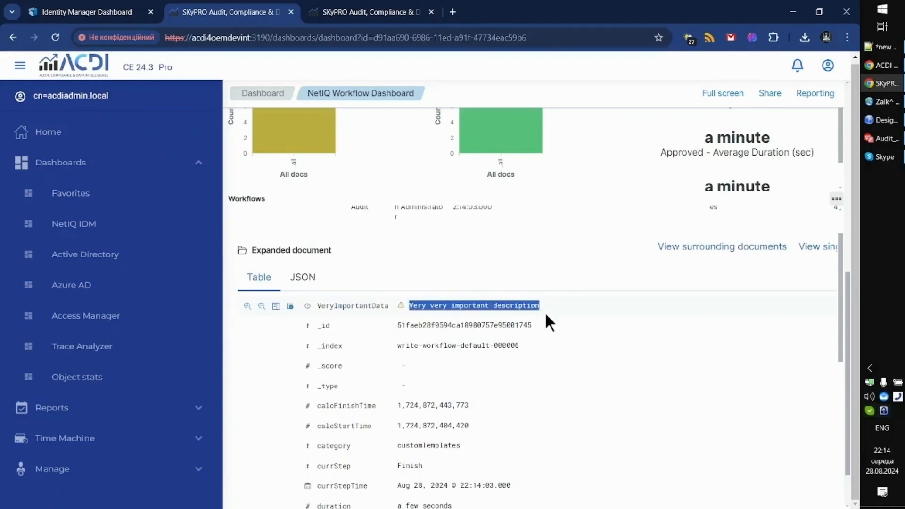
left_click(550, 308)
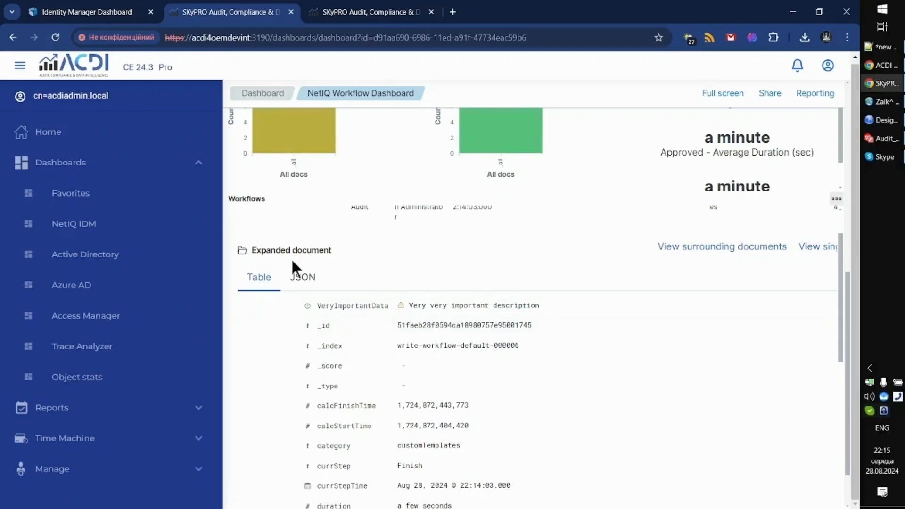
- Load the NetIQ Workflow report from the NetIQ IDM reports
left_click(200, 163)
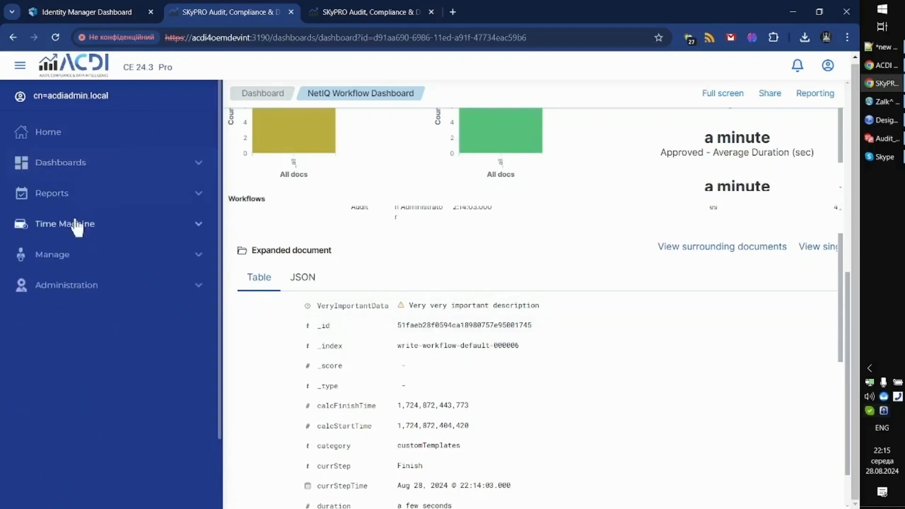
left_click(191, 199)
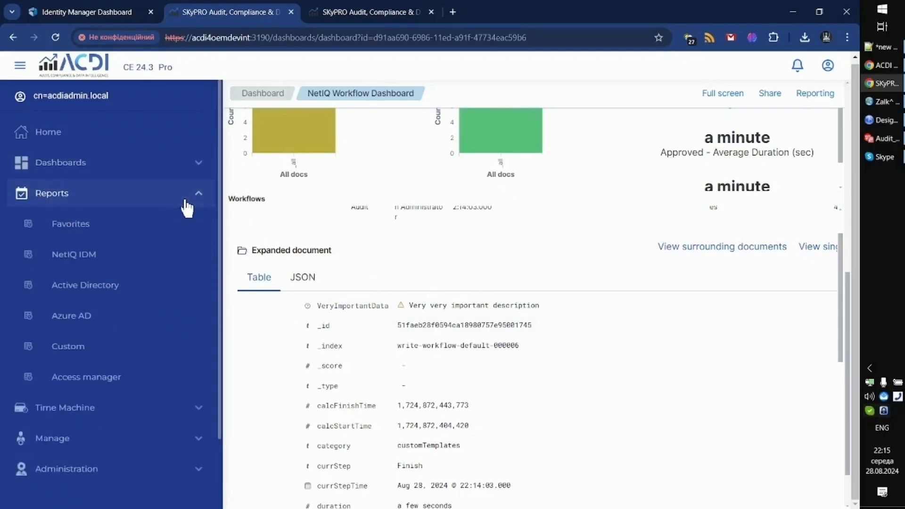
left_click(84, 258)
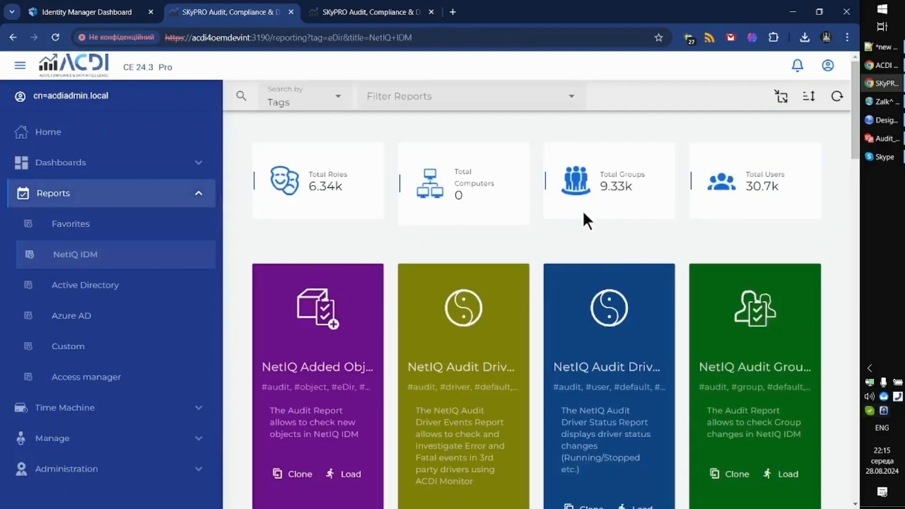
scroll(584, 211, "down", 14)
scroll(584, 211, "down", 7)
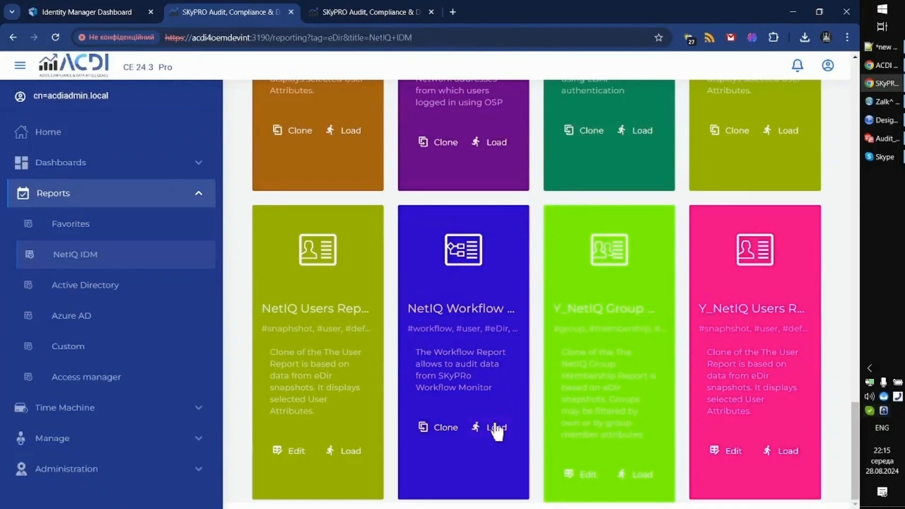
left_click(495, 428)
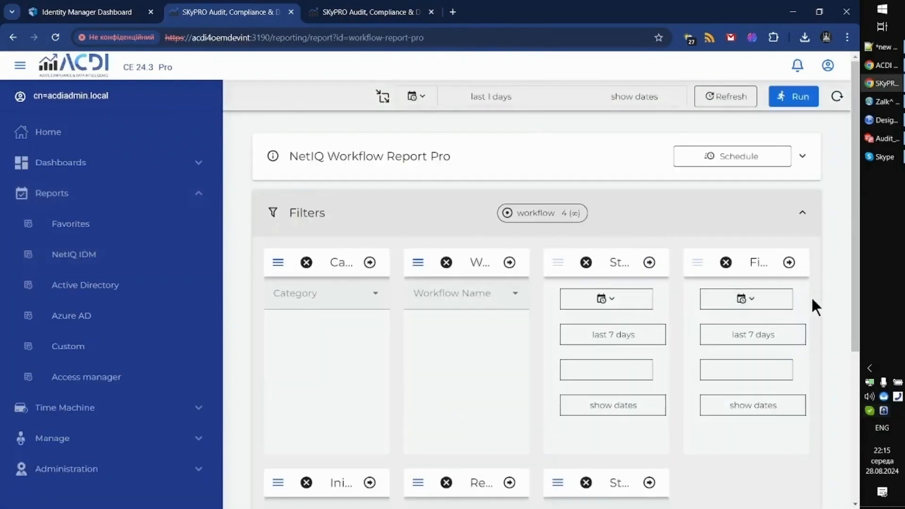
- Run NetIQ Workflow Report Pro for the last 1 days and look through the resulting workflow rows
scroll(814, 301, "down", 5)
scroll(820, 307, "up", 5)
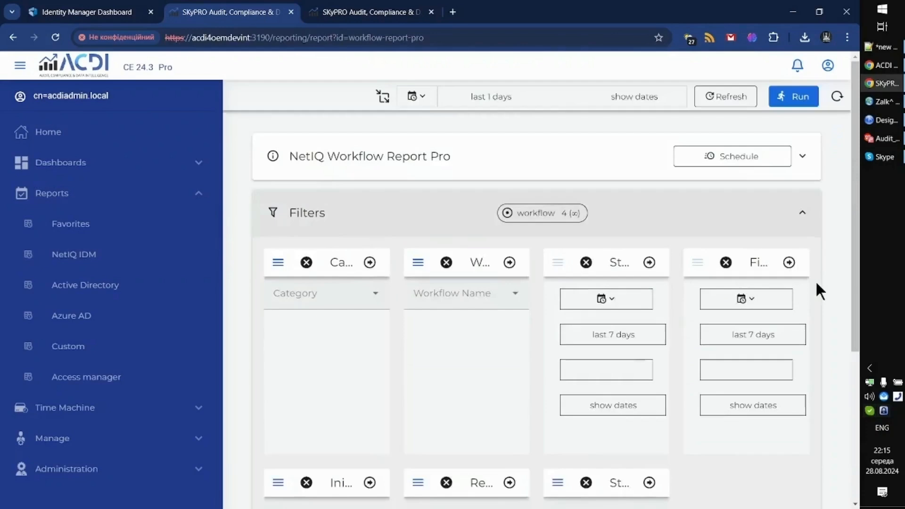
left_click(797, 96)
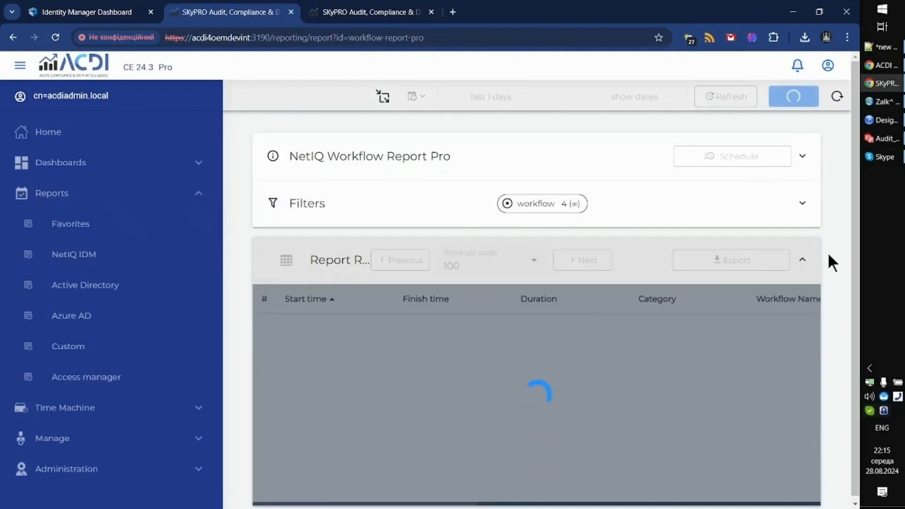
scroll(828, 254, "down", 2)
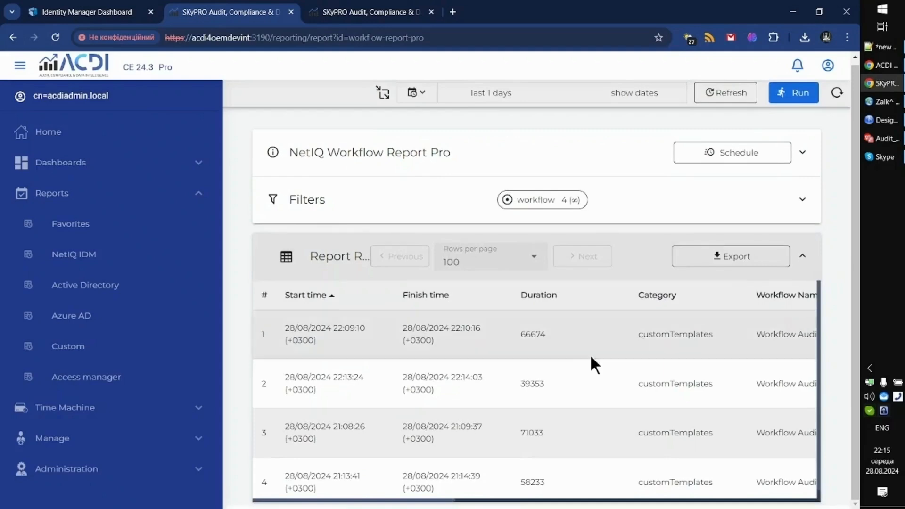
scroll(485, 476, "down", 1)
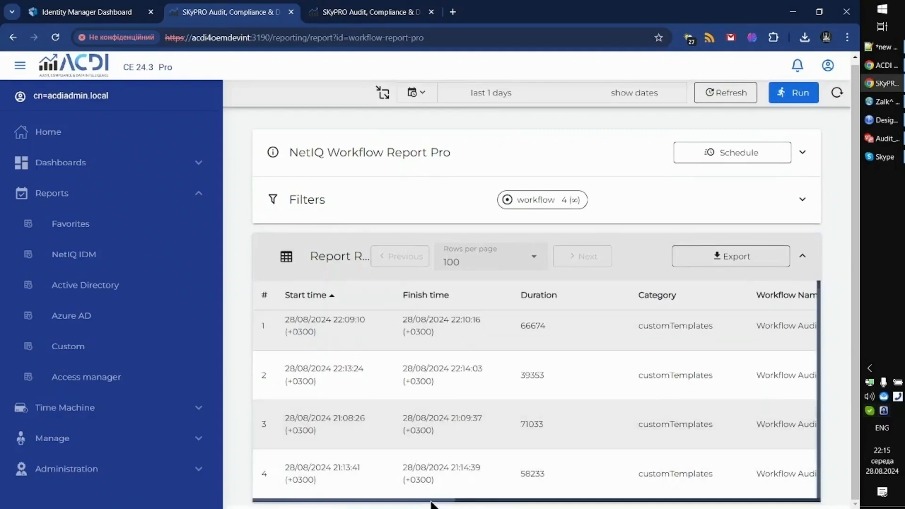
left_click_drag(431, 501, 394, 472)
scroll(842, 357, "up", 1)
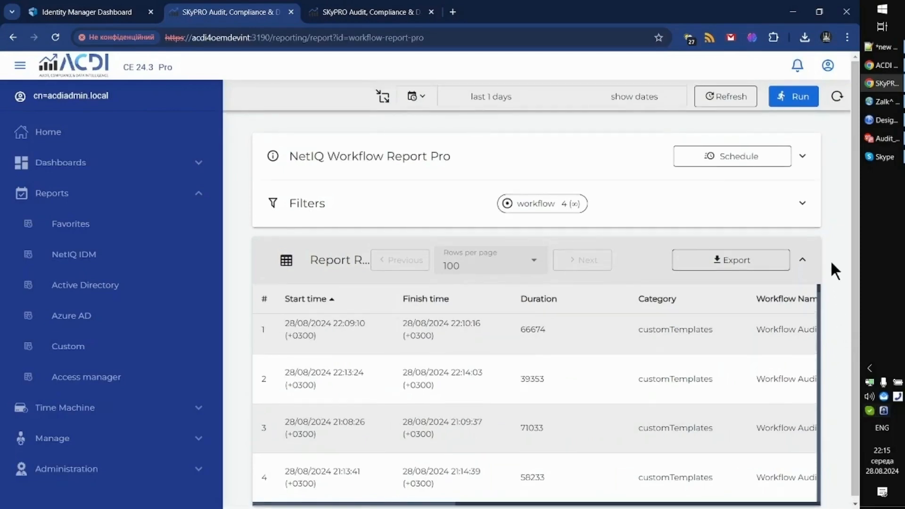